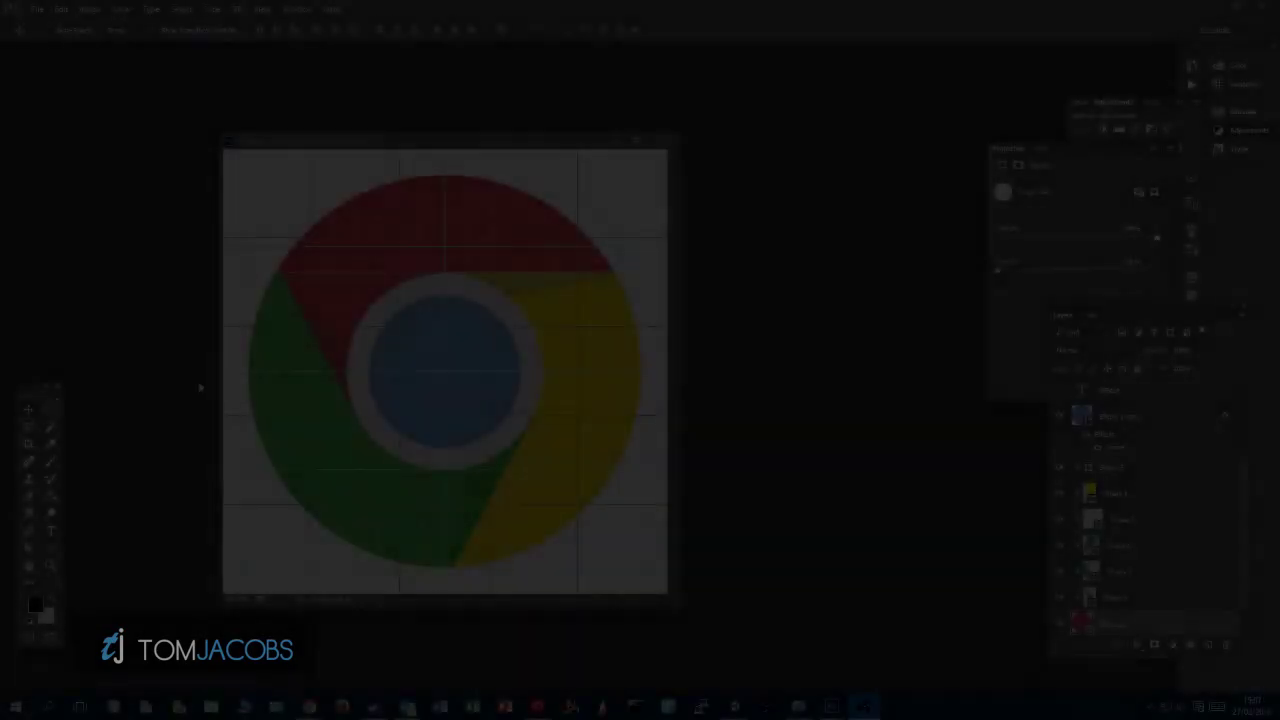
# Step: Hide the grid and guides over the finished Chrome logo
pyautogui.moveTo(492, 152); pyautogui.dragTo(505, 114)
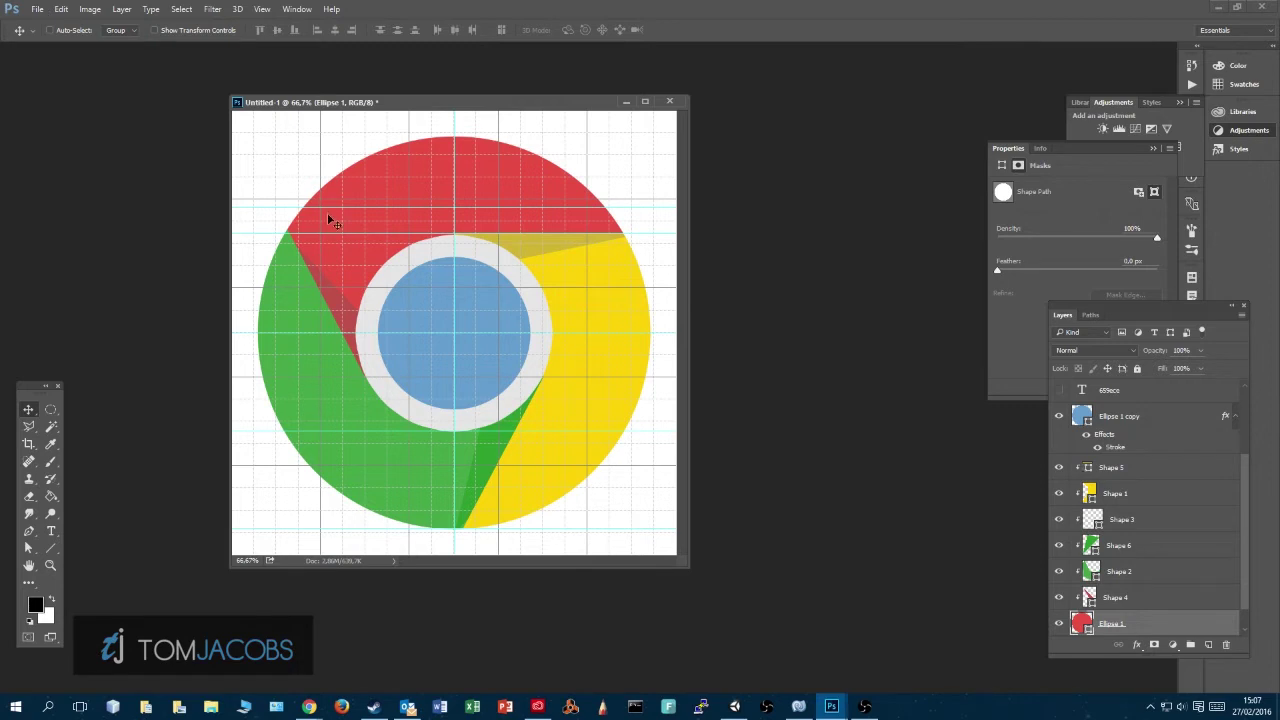
pyautogui.hotkey('ctrl', "'")
pyautogui.hotkey('ctrl', 'h')
pyautogui.hotkey('ctrl', 'h')
pyautogui.hotkey('ctrl', 'h')
pyautogui.hotkey('ctrl', 'h')
pyautogui.hotkey('ctrl', 'h')
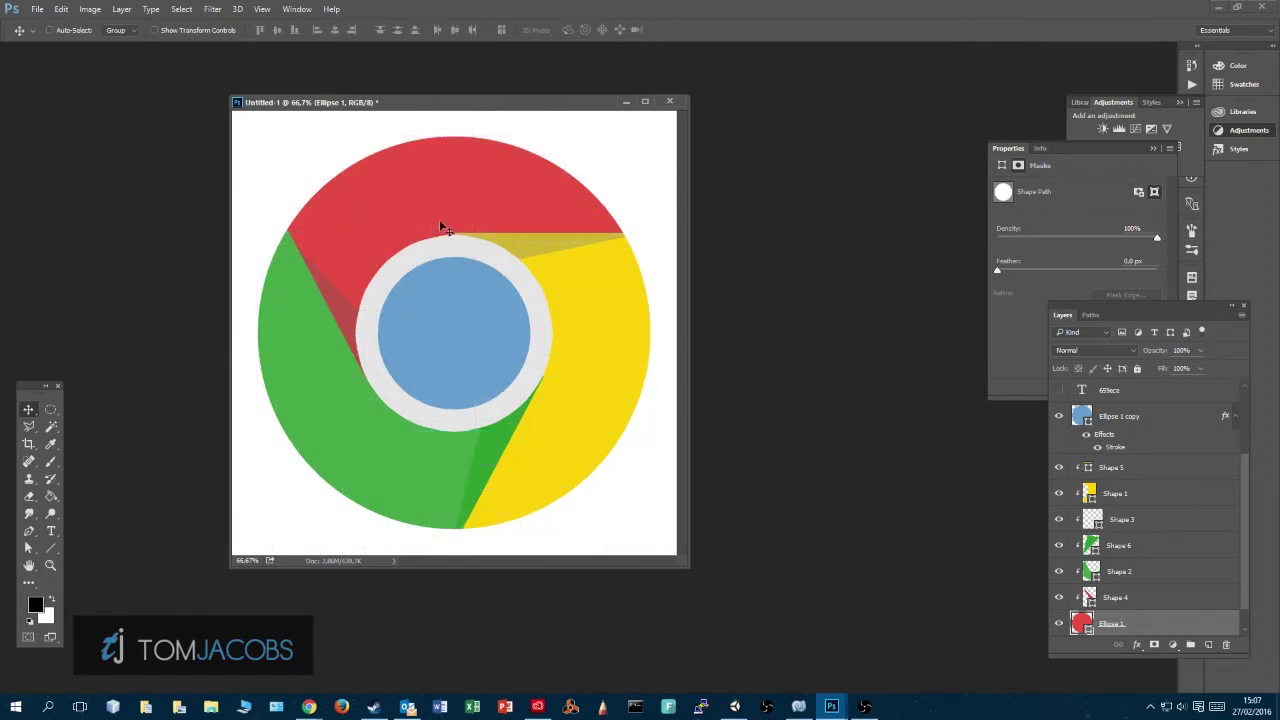
pyautogui.click(38, 9)
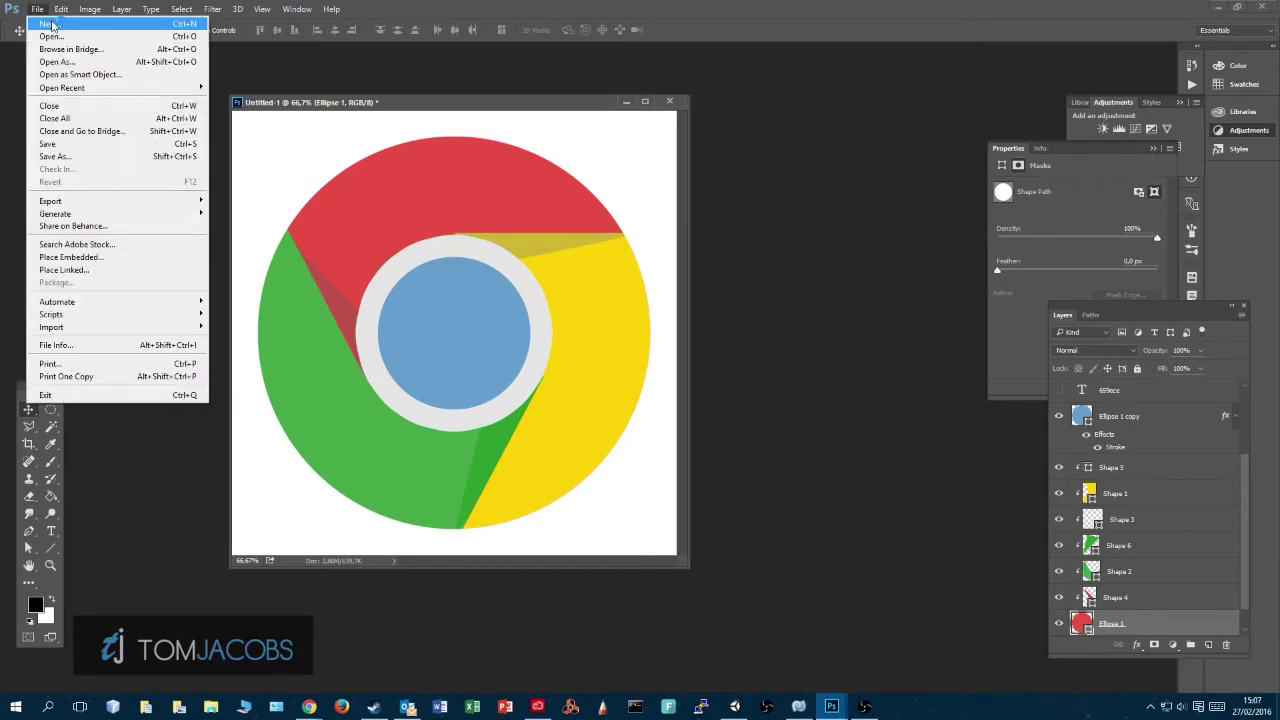
# Step: Create a 1000 × 1000 px document named 'logo google chrome' with a white background
pyautogui.click(52, 24)
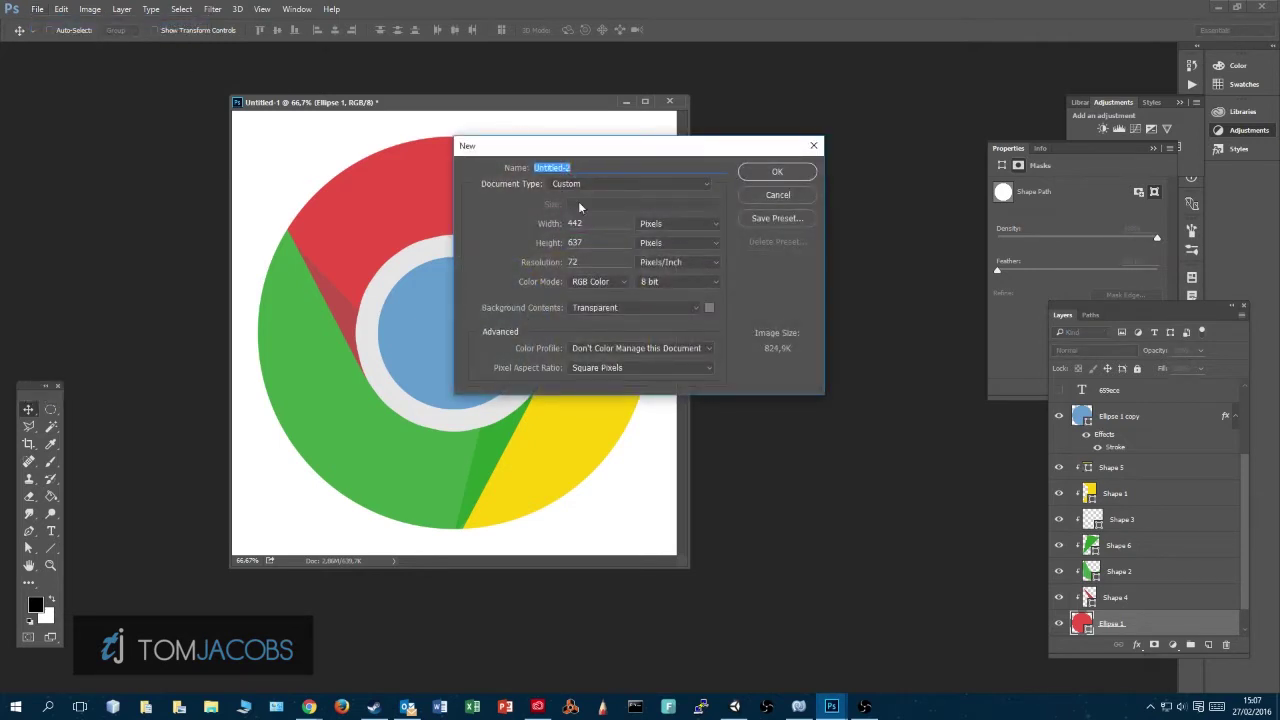
pyautogui.click(592, 224)
pyautogui.click(685, 303)
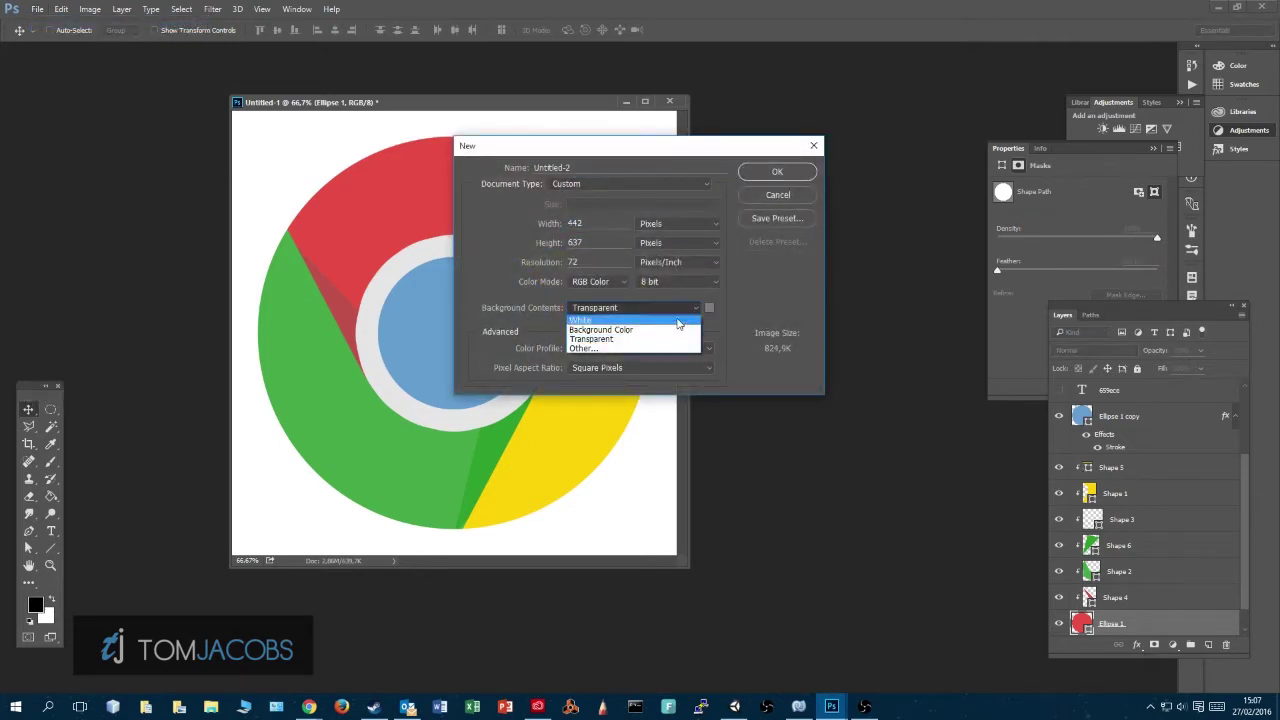
pyautogui.click(699, 324)
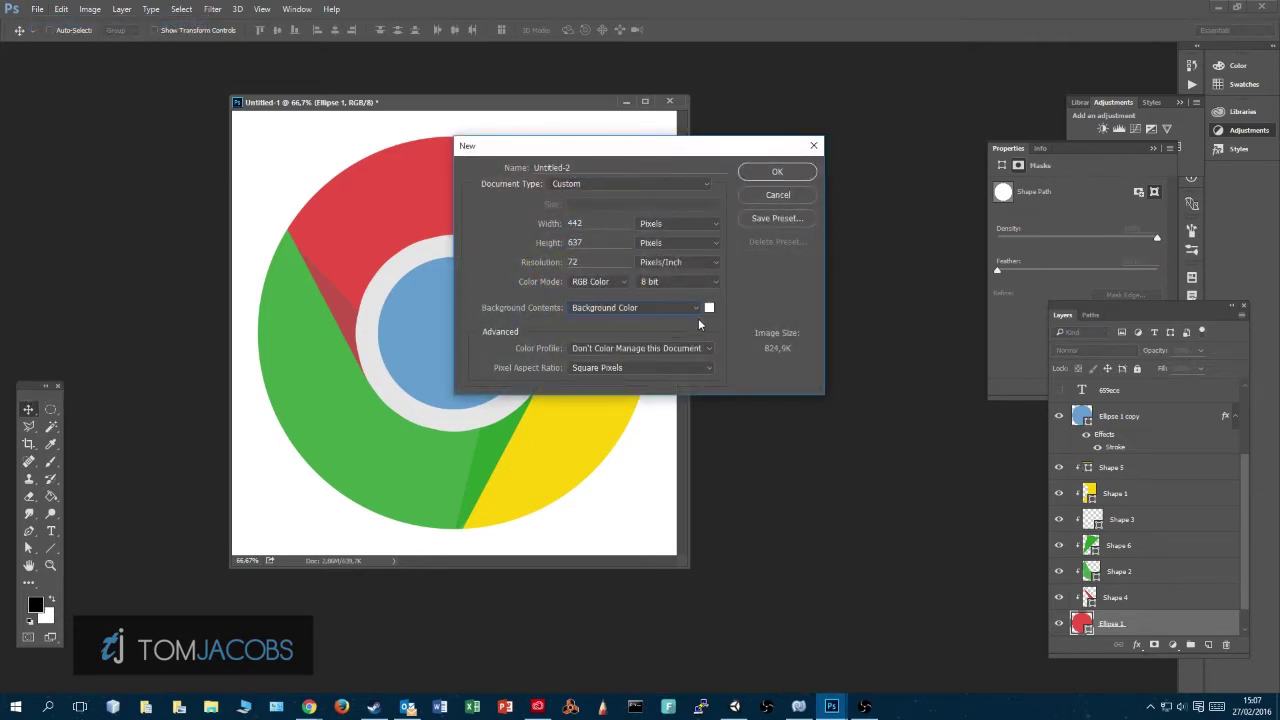
pyautogui.doubleClick(576, 223)
pyautogui.write('1000')
pyautogui.doubleClick(576, 242)
pyautogui.write('1000')
pyautogui.click(518, 266)
pyautogui.doubleClick(581, 168)
pyautogui.write('logo google chro')
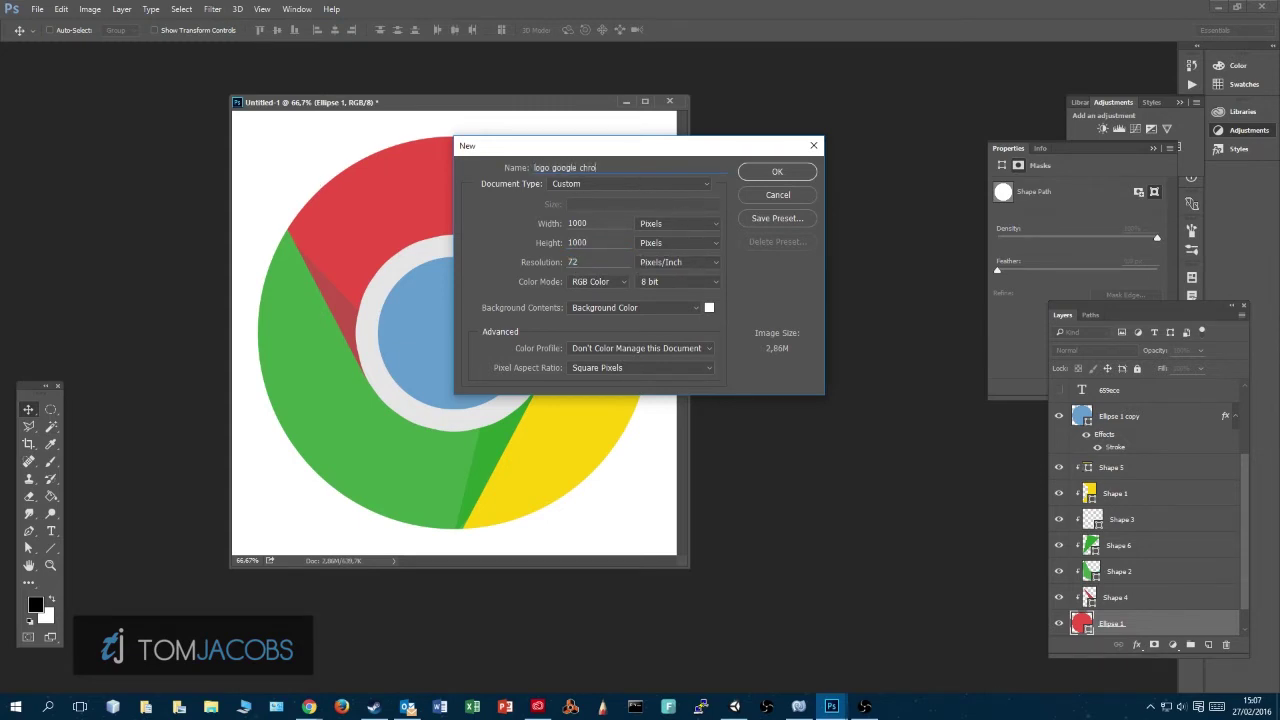
pyautogui.write('me')
pyautogui.press('Return')
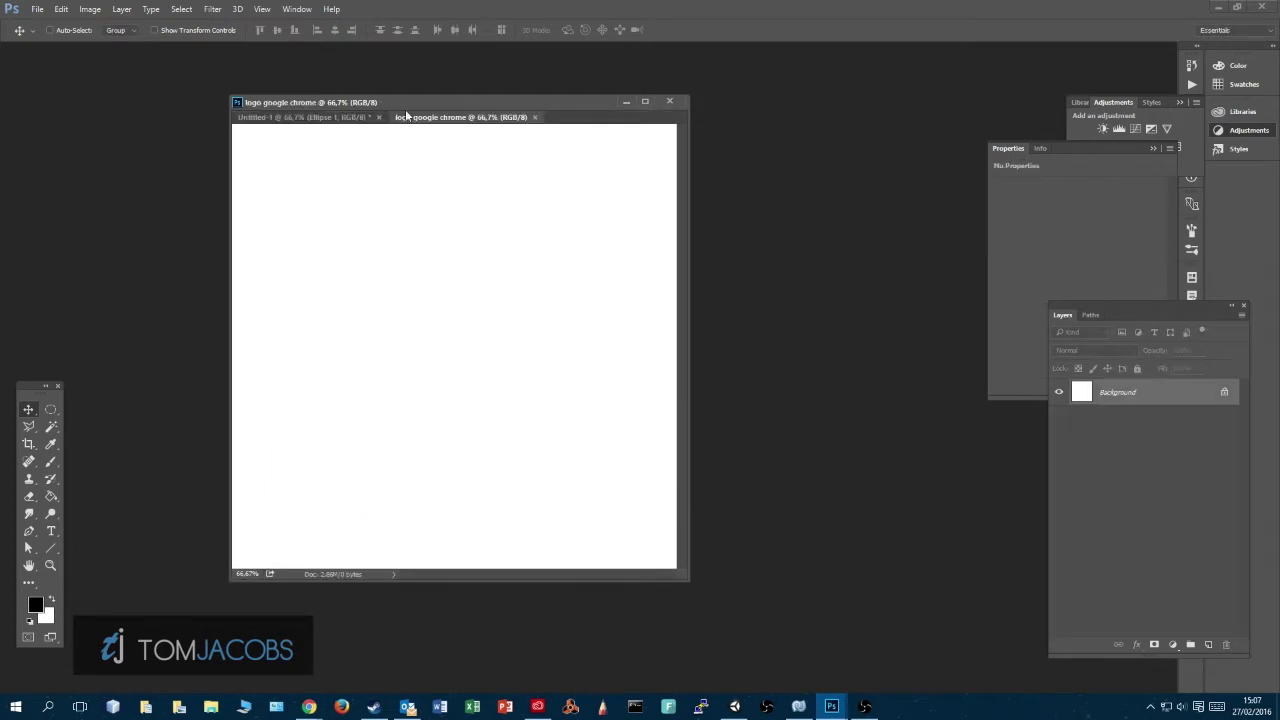
# Step: Turn on rulers, extras and the grid, pick the Ellipse Tool, and add an empty Layer 1
pyautogui.moveTo(416, 105); pyautogui.dragTo(444, 117)
pyautogui.click(262, 9)
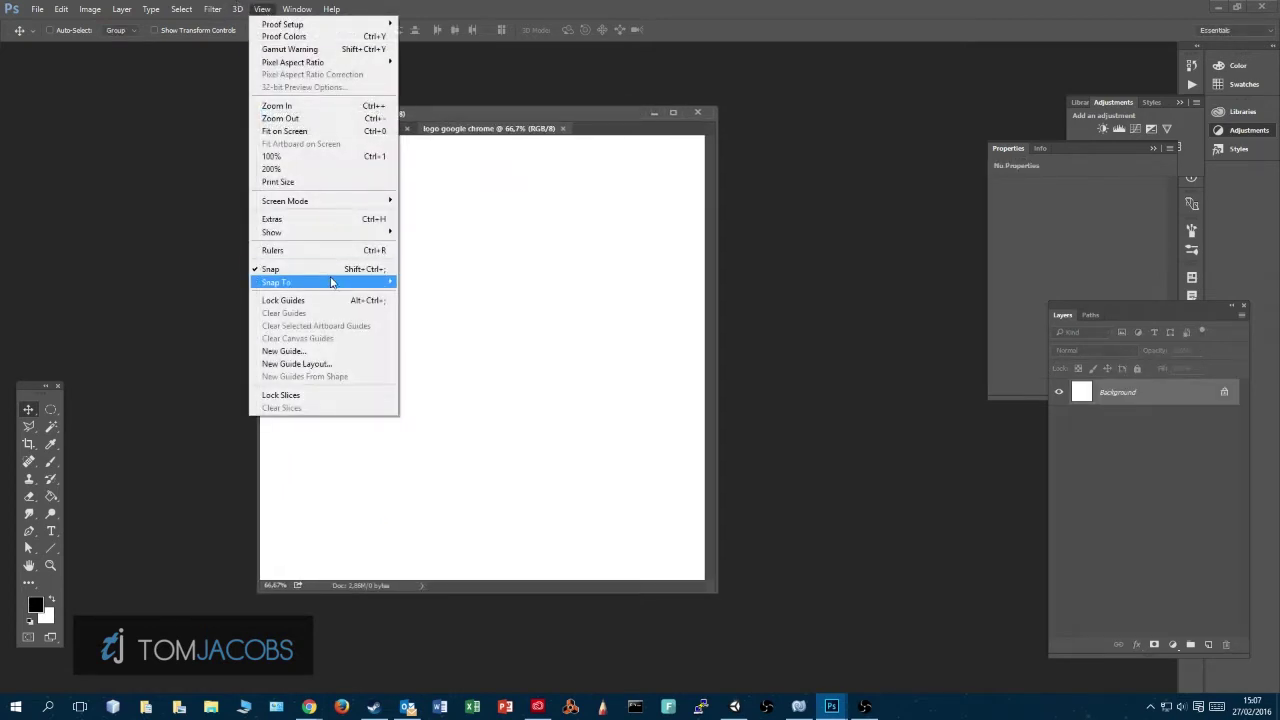
pyautogui.click(350, 253)
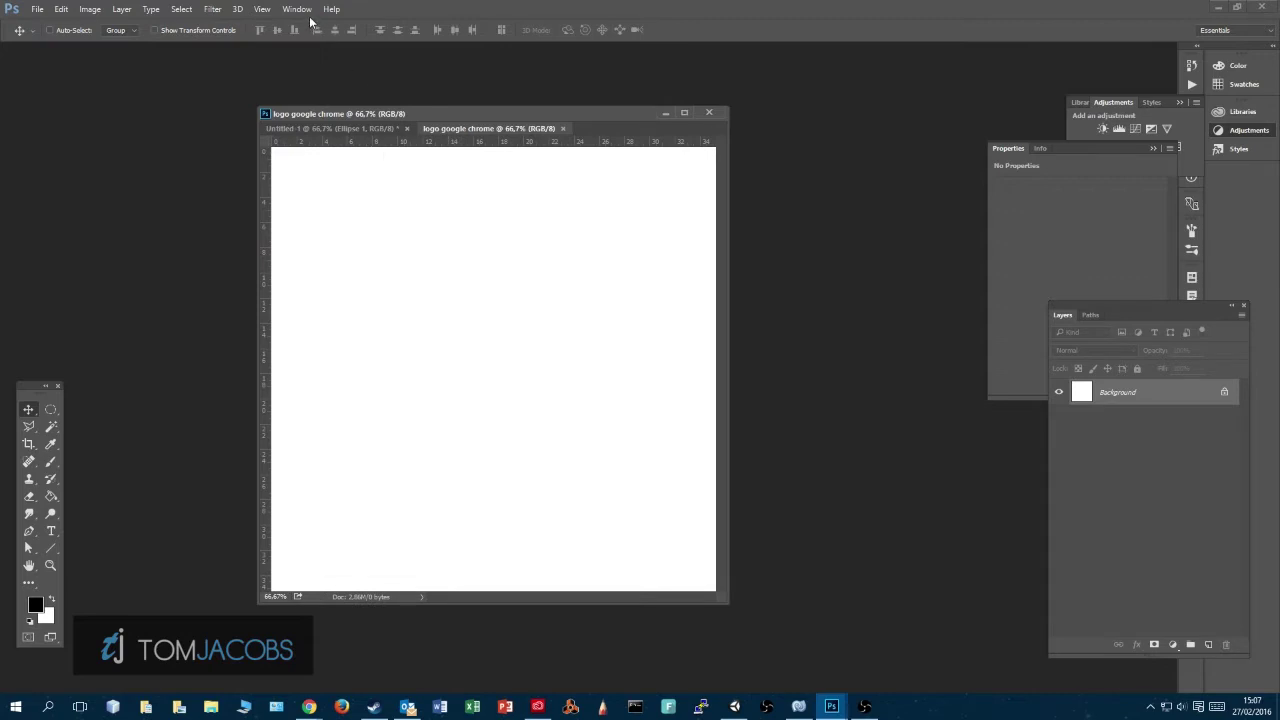
pyautogui.click(262, 9)
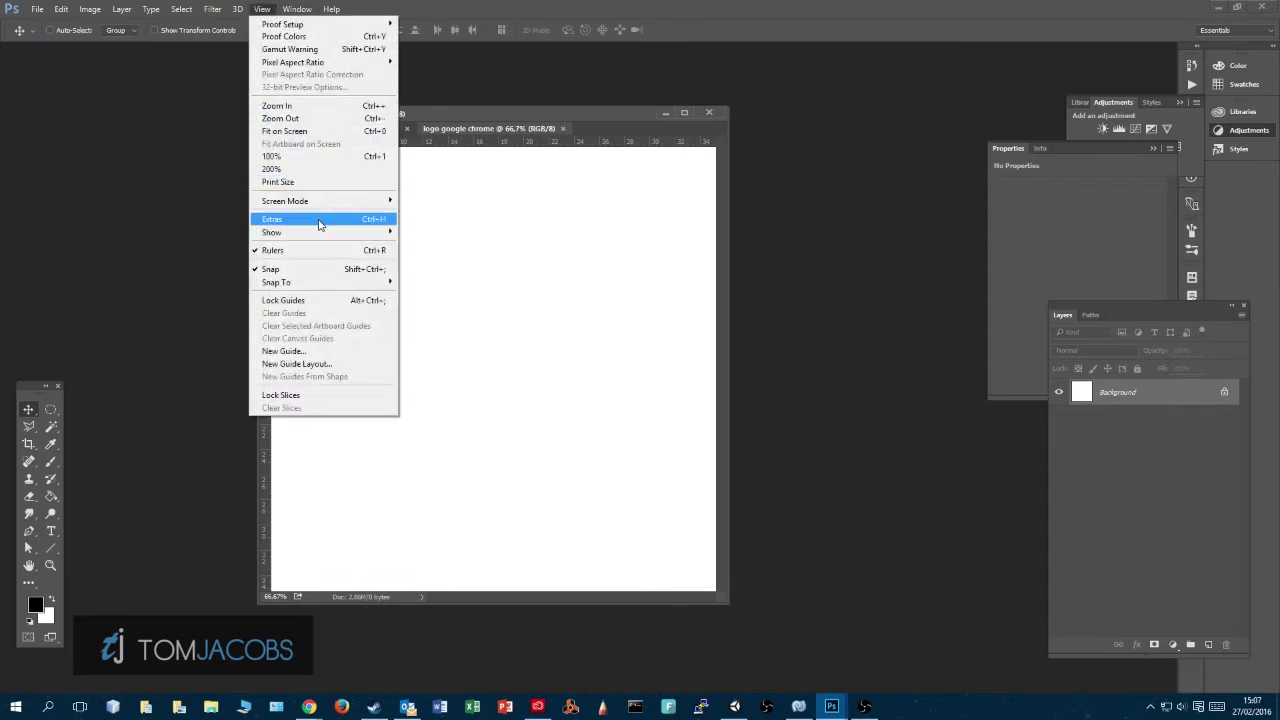
pyautogui.click(320, 220)
pyautogui.click(262, 9)
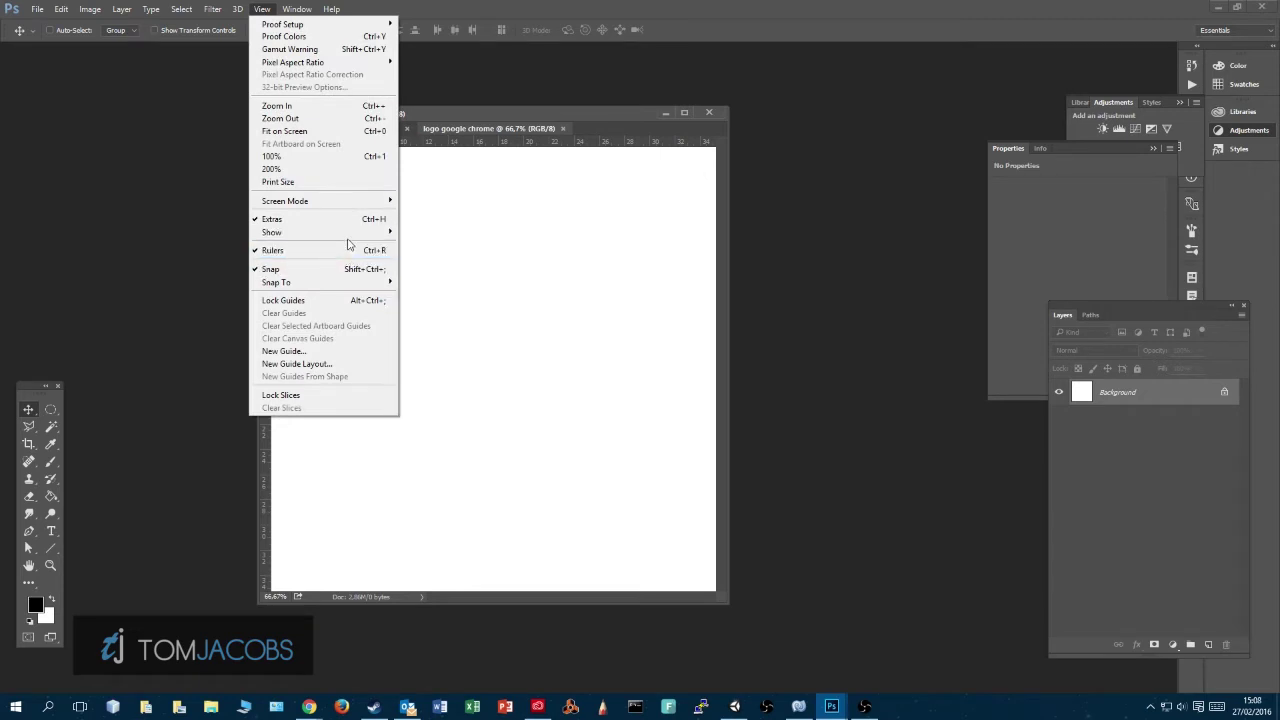
pyautogui.moveTo(345, 233)
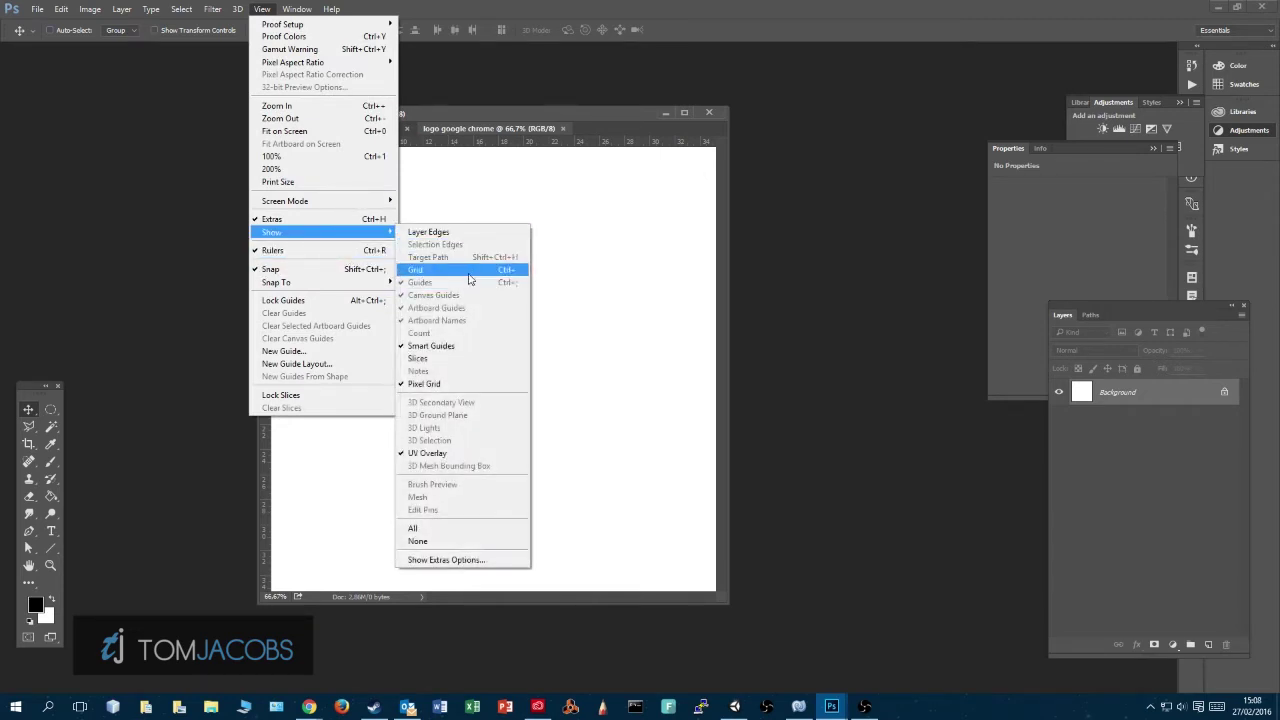
pyautogui.click(470, 270)
pyautogui.moveTo(50, 547); pyautogui.dragTo(110, 574)
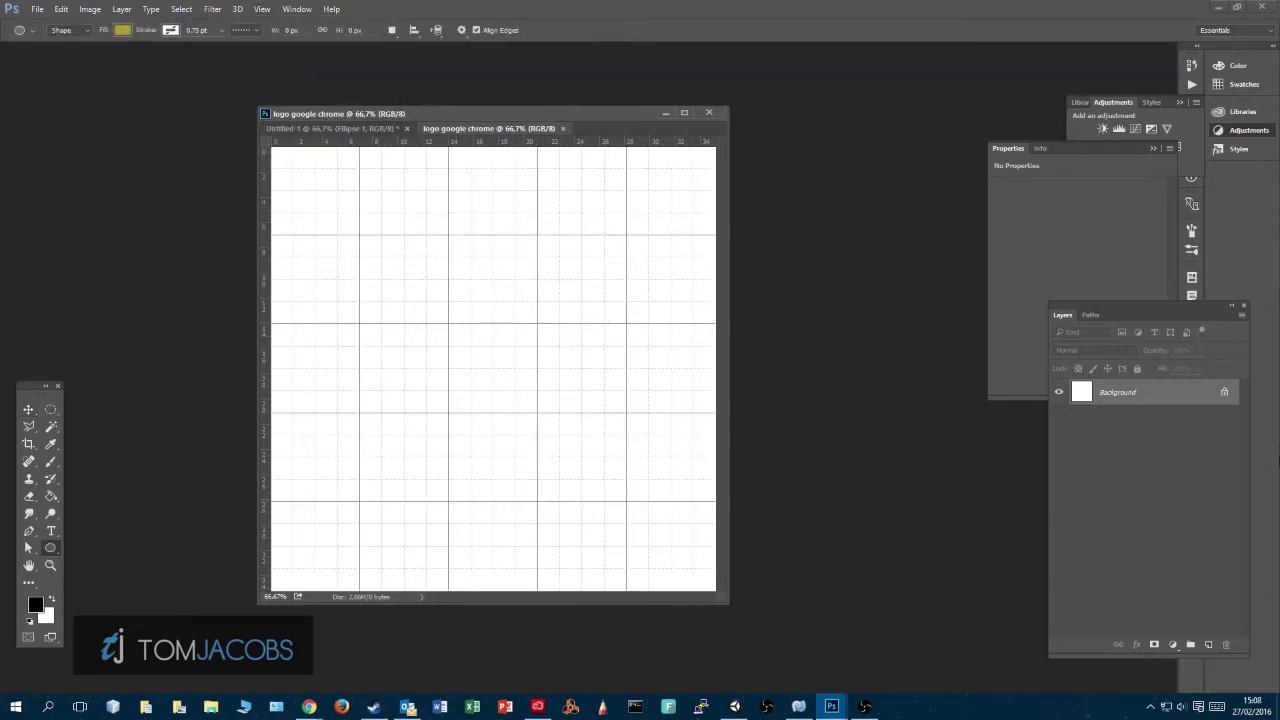
pyautogui.click(1209, 644)
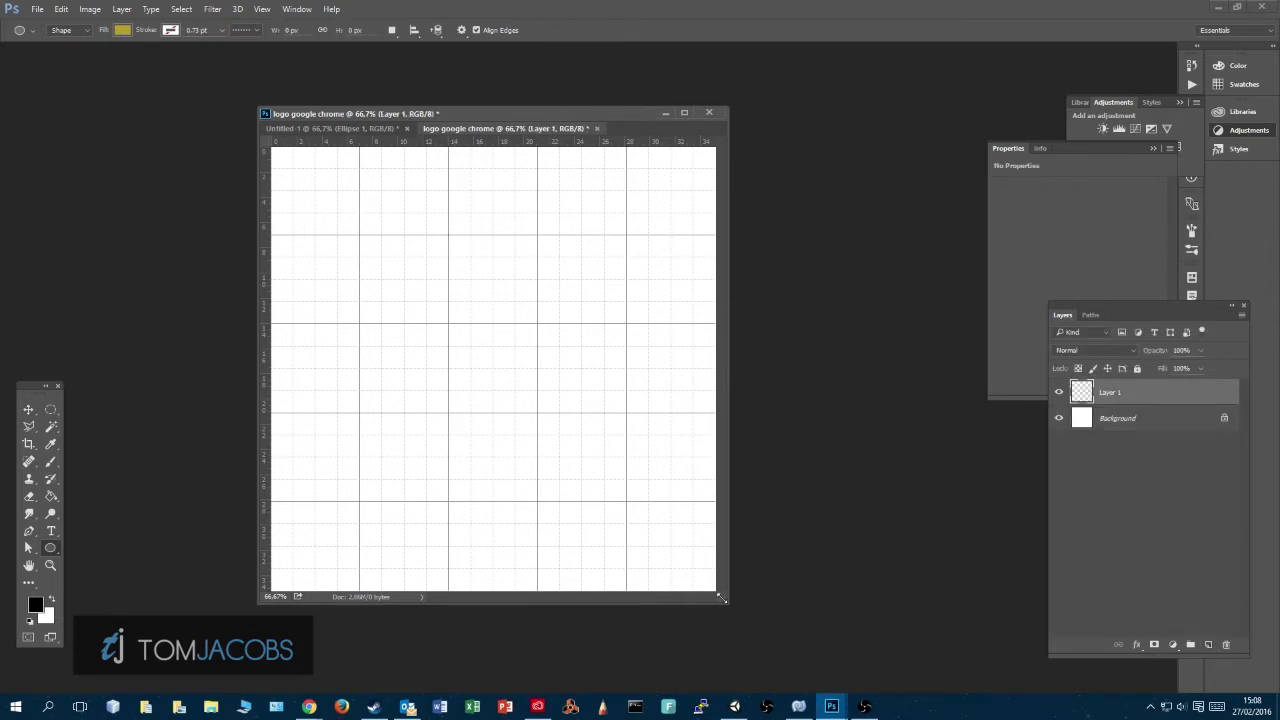
# Step: Draw a large 891 px circle across the enlarged canvas and shift it left
pyautogui.moveTo(720, 597); pyautogui.dragTo(958, 617)
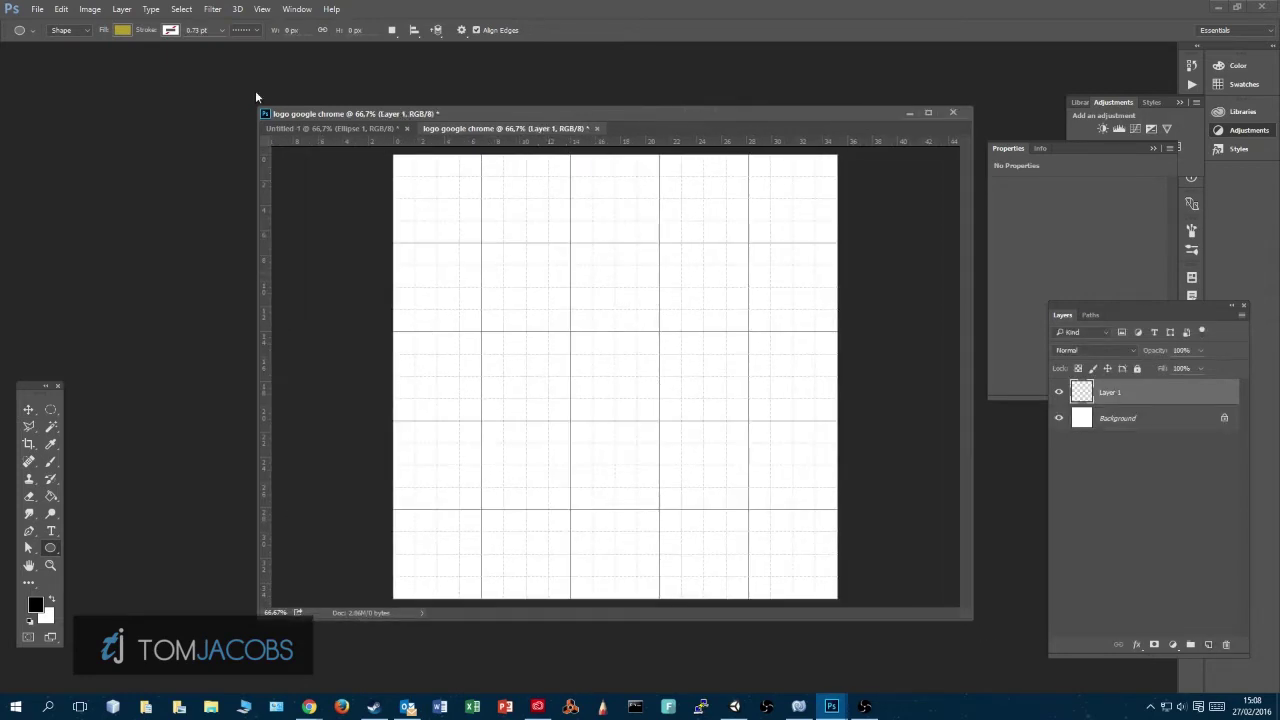
pyautogui.moveTo(435, 186); pyautogui.dragTo(864, 582)
pyautogui.press('v')
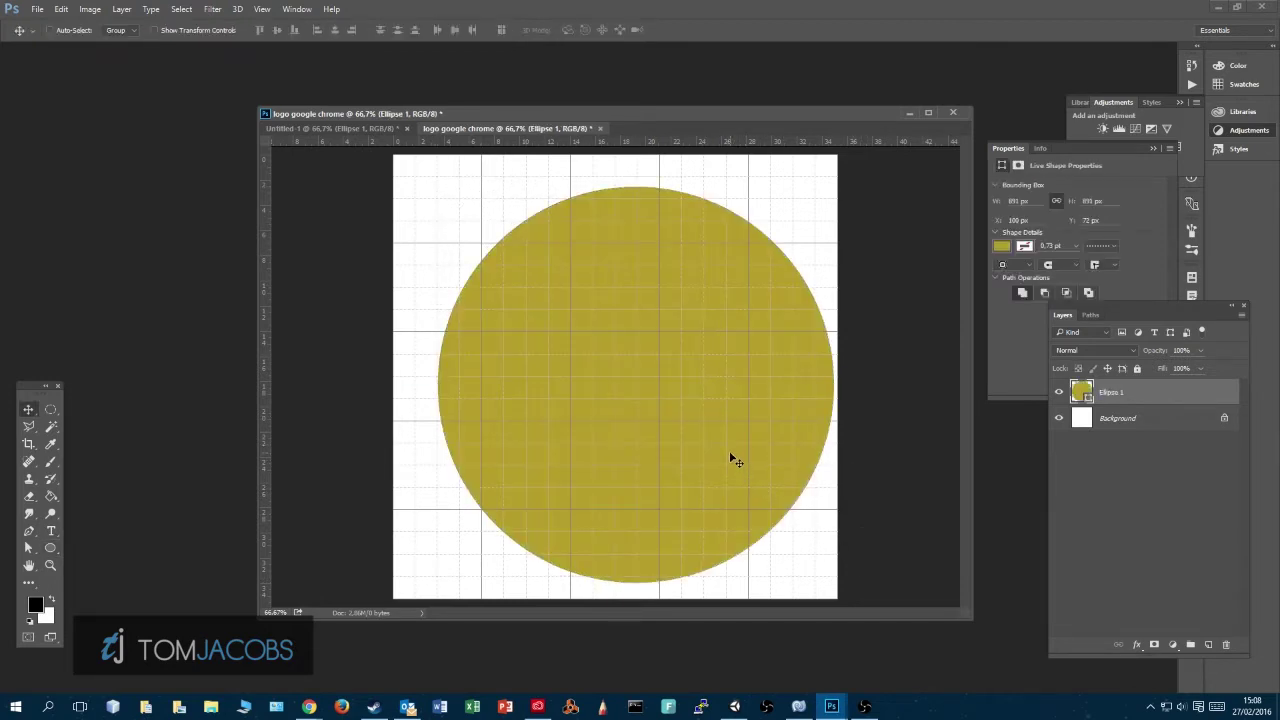
pyautogui.moveTo(733, 459); pyautogui.dragTo(632, 366)
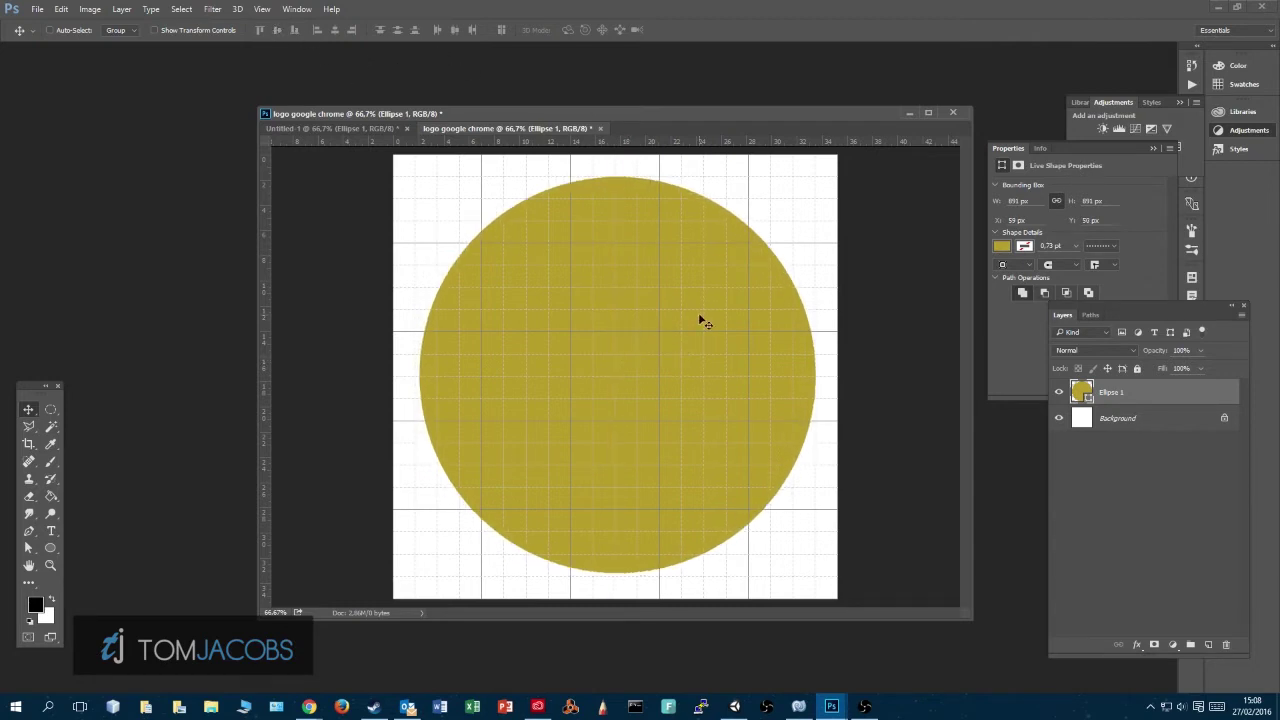
# Step: Nudge the Ellipse 1 circle into the centre of the canvas
pyautogui.hotkey('ctrl', 't')
pyautogui.press('Return')
pyautogui.moveTo(757, 380); pyautogui.dragTo(641, 350)
pyautogui.click(1102, 420)
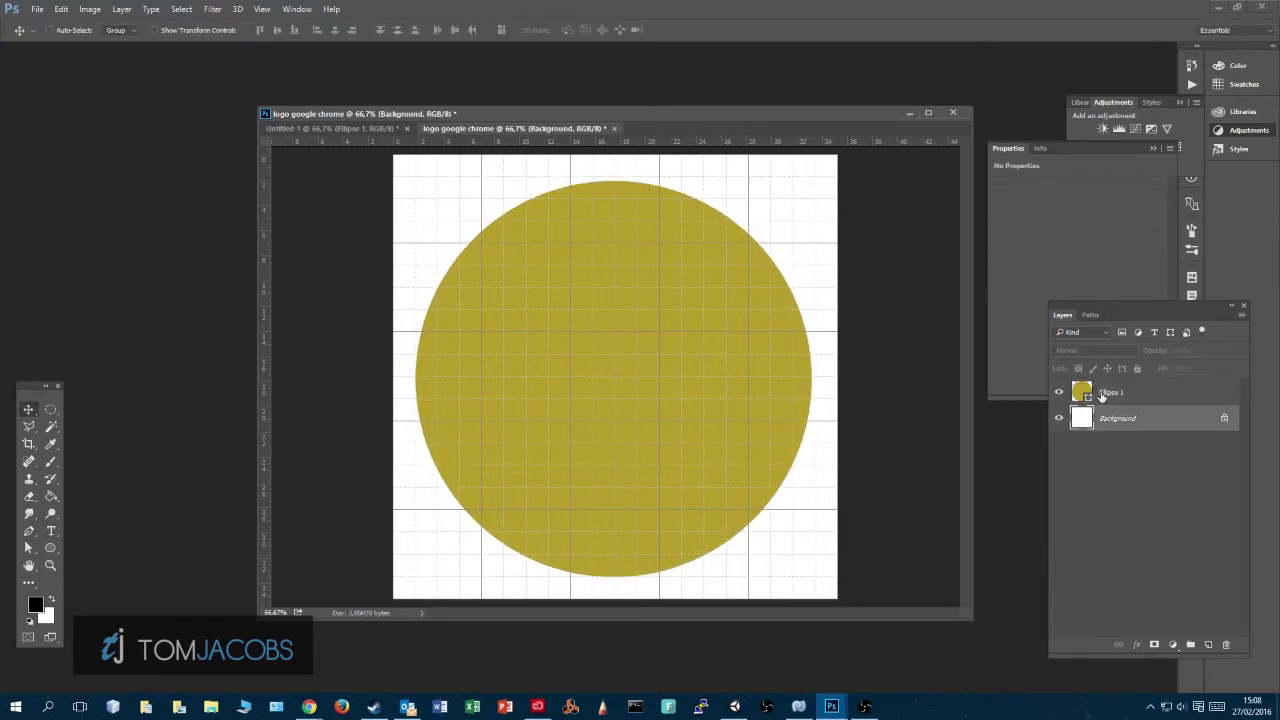
pyautogui.click(1110, 392)
pyautogui.moveTo(667, 294); pyautogui.dragTo(663, 311)
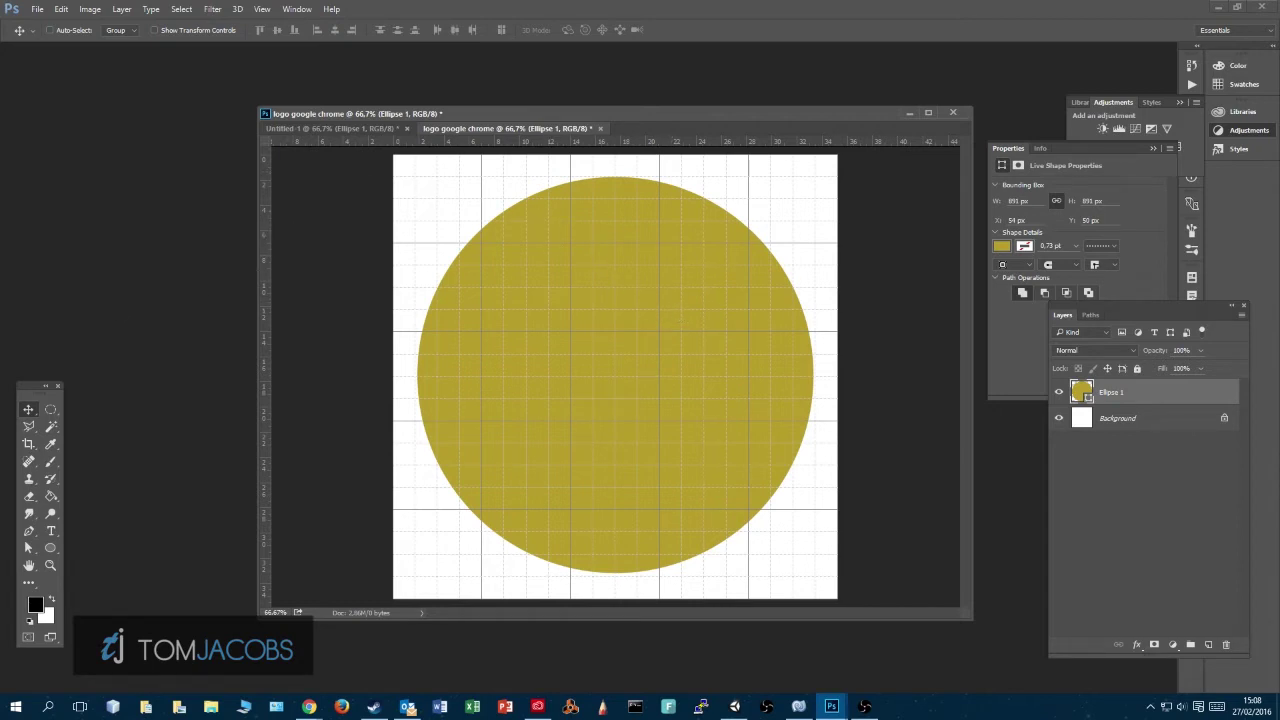
# Step: Sample the red ef6251 from the Chrome reference logo with the browser colour-picker extension
pyautogui.click(309, 707)
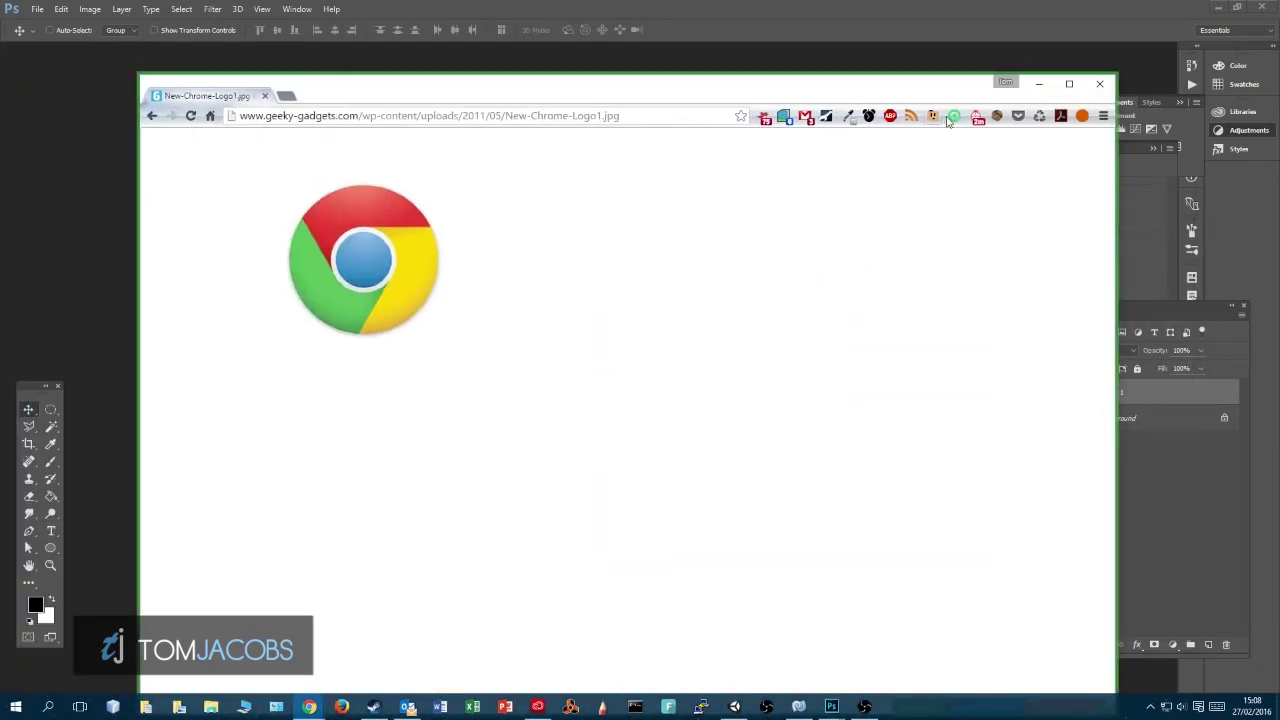
pyautogui.click(847, 117)
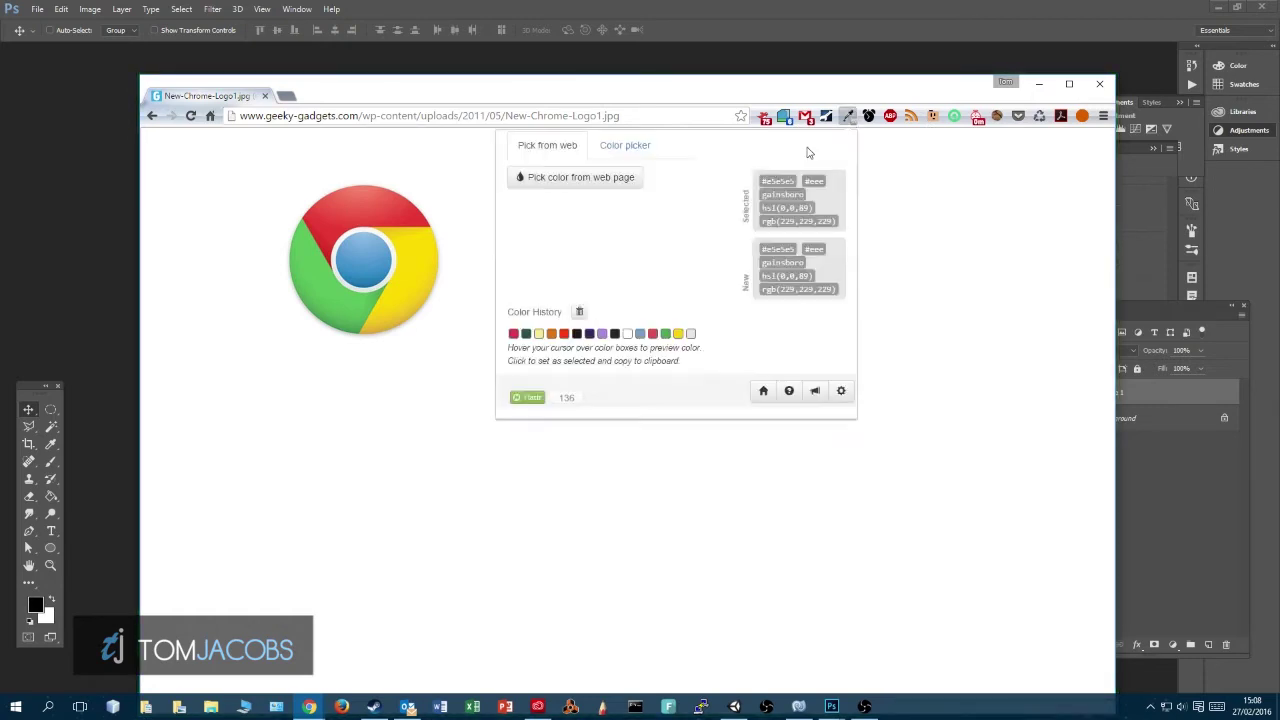
pyautogui.click(592, 188)
pyautogui.click(352, 207)
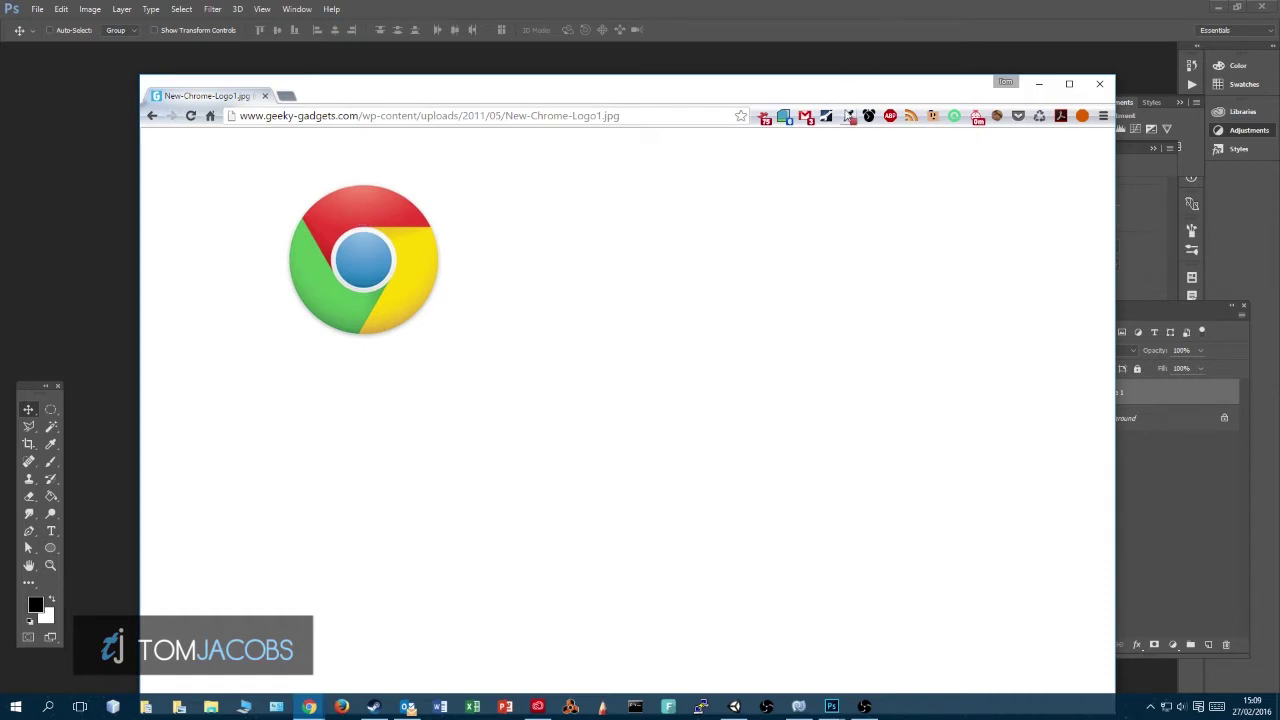
pyautogui.click(847, 117)
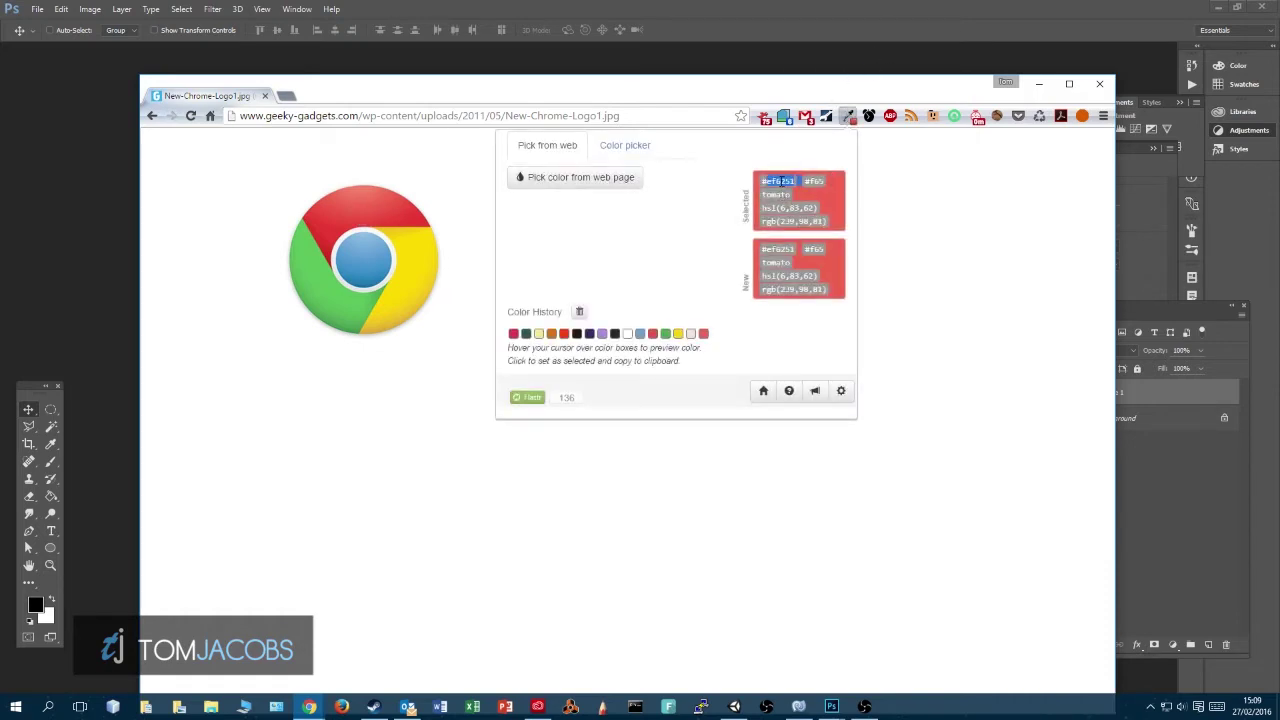
# Step: Set the Ellipse 1 circle's fill colour to ef6251
pyautogui.click(766, 72)
pyautogui.doubleClick(1082, 390)
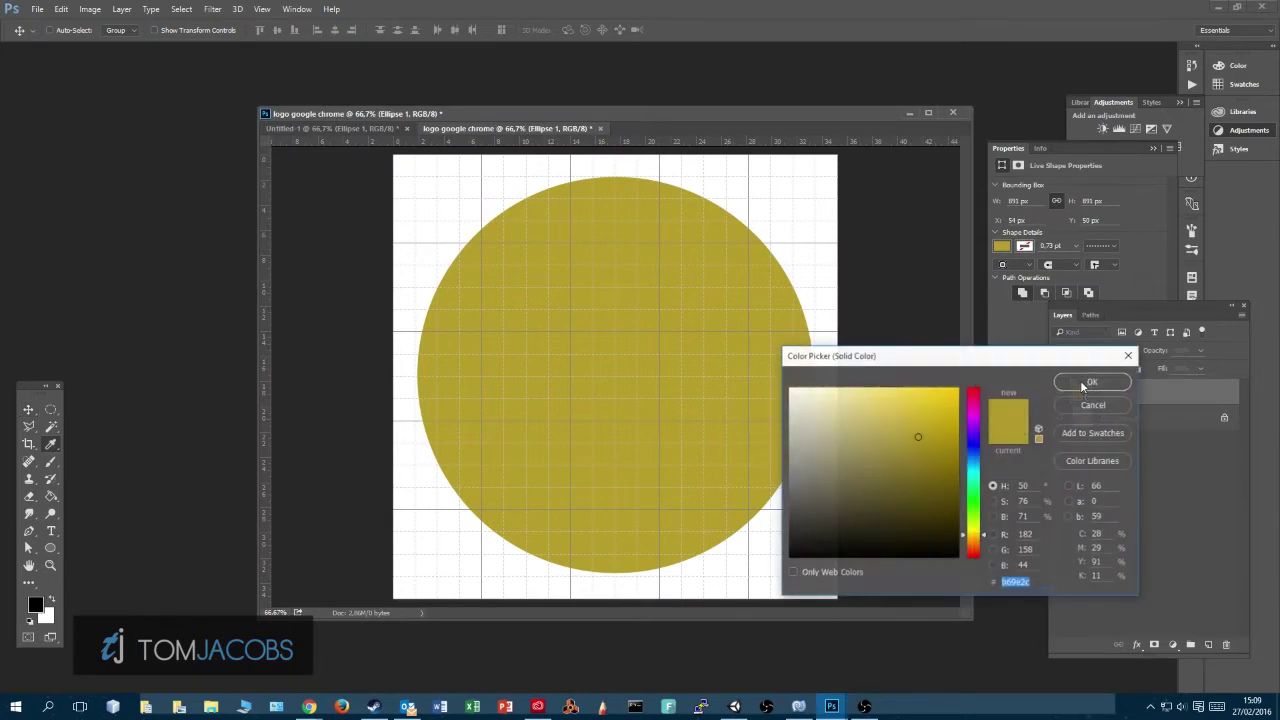
pyautogui.write('ef6251')
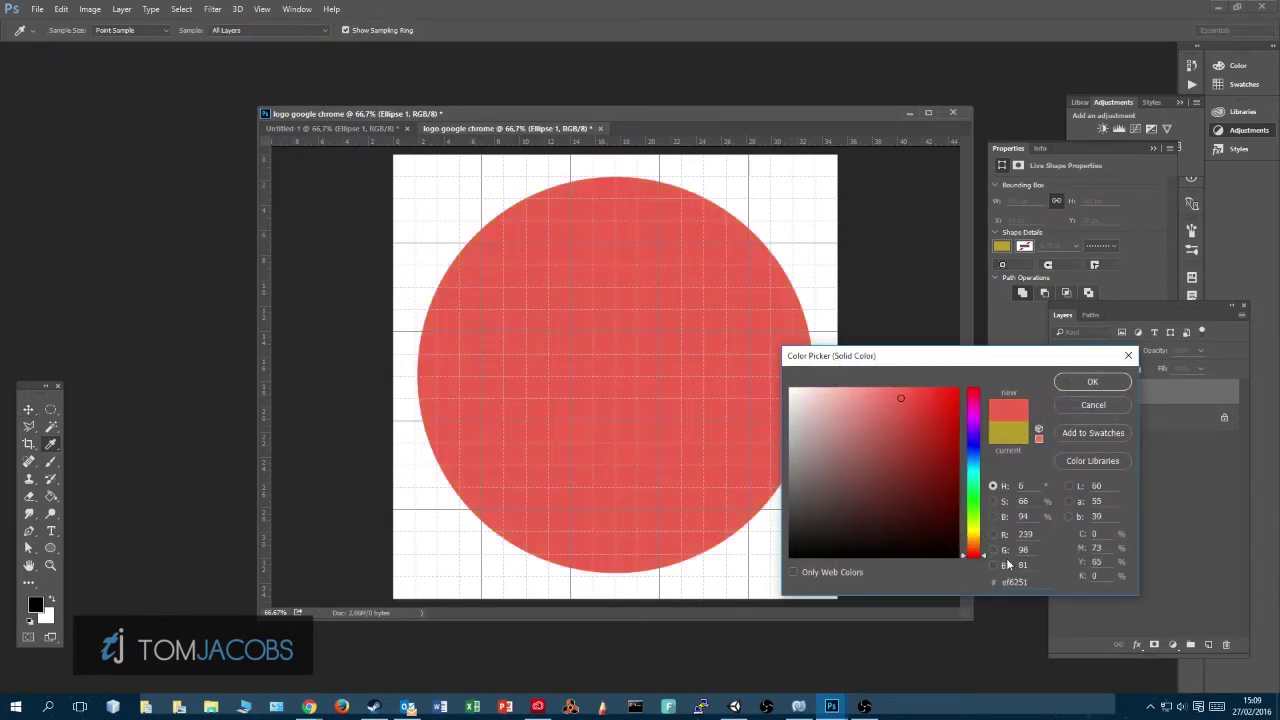
pyautogui.press('Return')
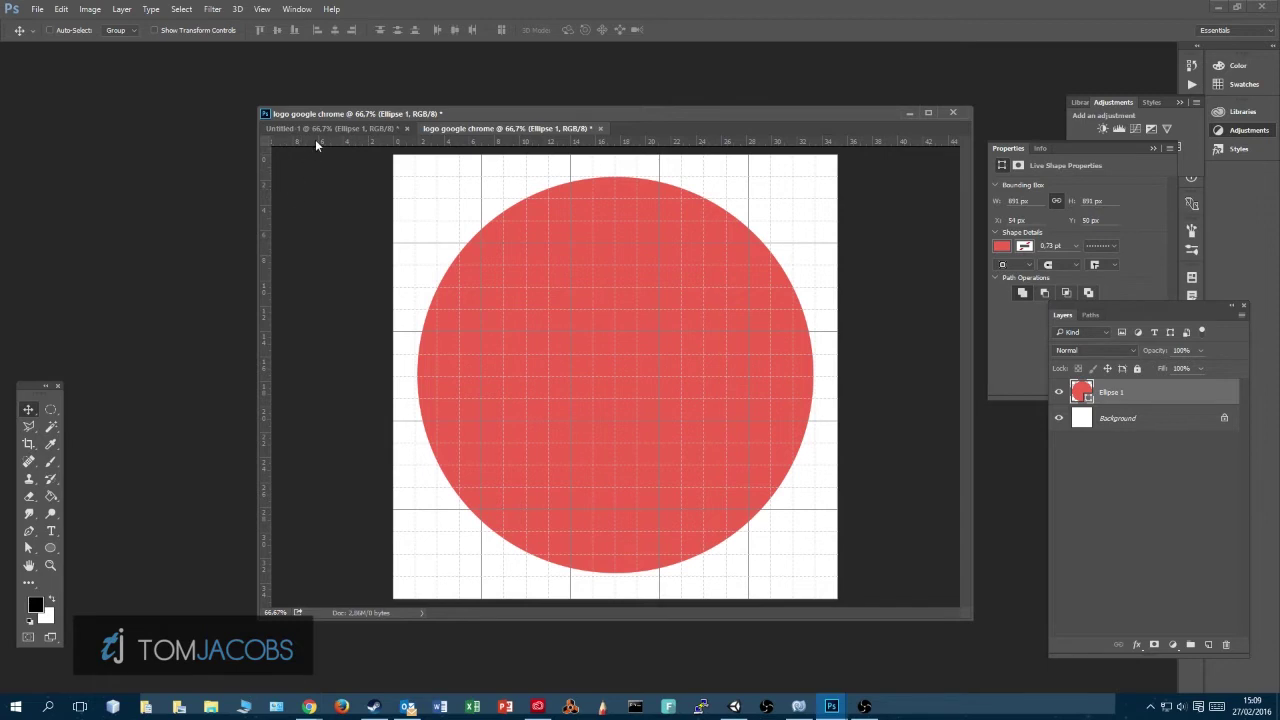
# Step: Add guides at the canvas top and middle plus a vertical centre guide, aligning the circle's top
pyautogui.moveTo(315, 139); pyautogui.dragTo(364, 574)
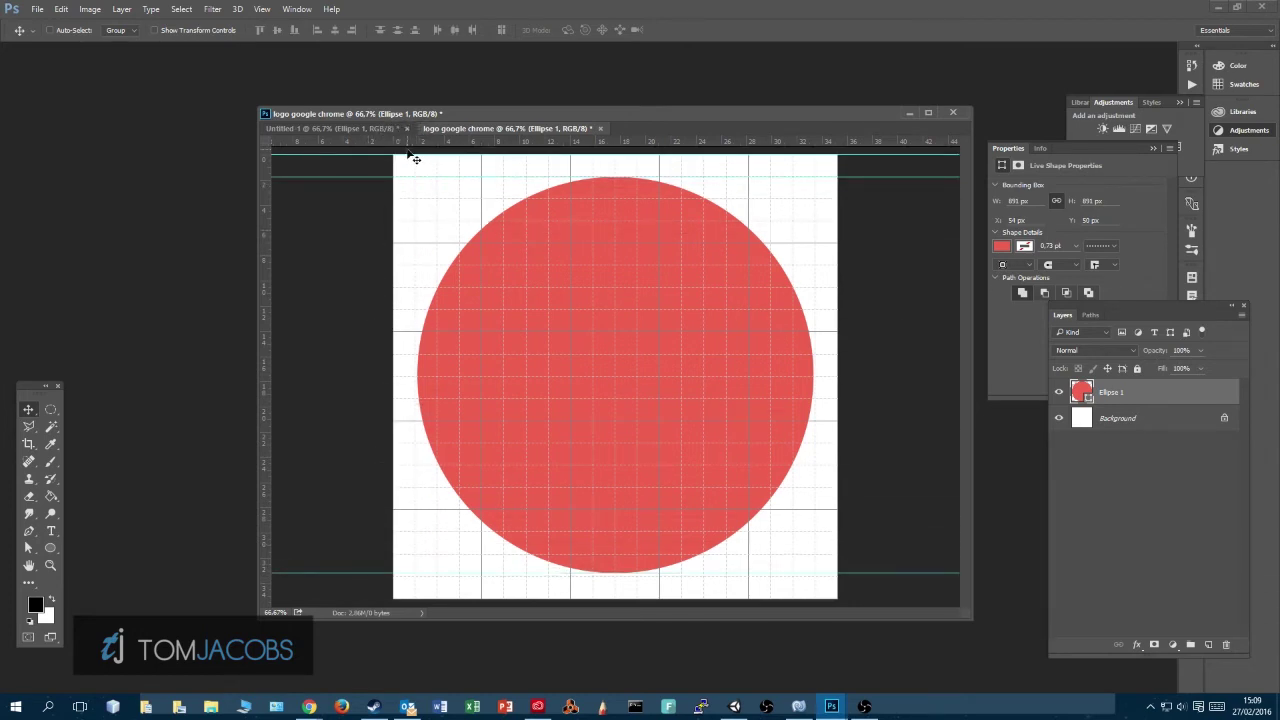
pyautogui.moveTo(412, 143); pyautogui.dragTo(399, 375)
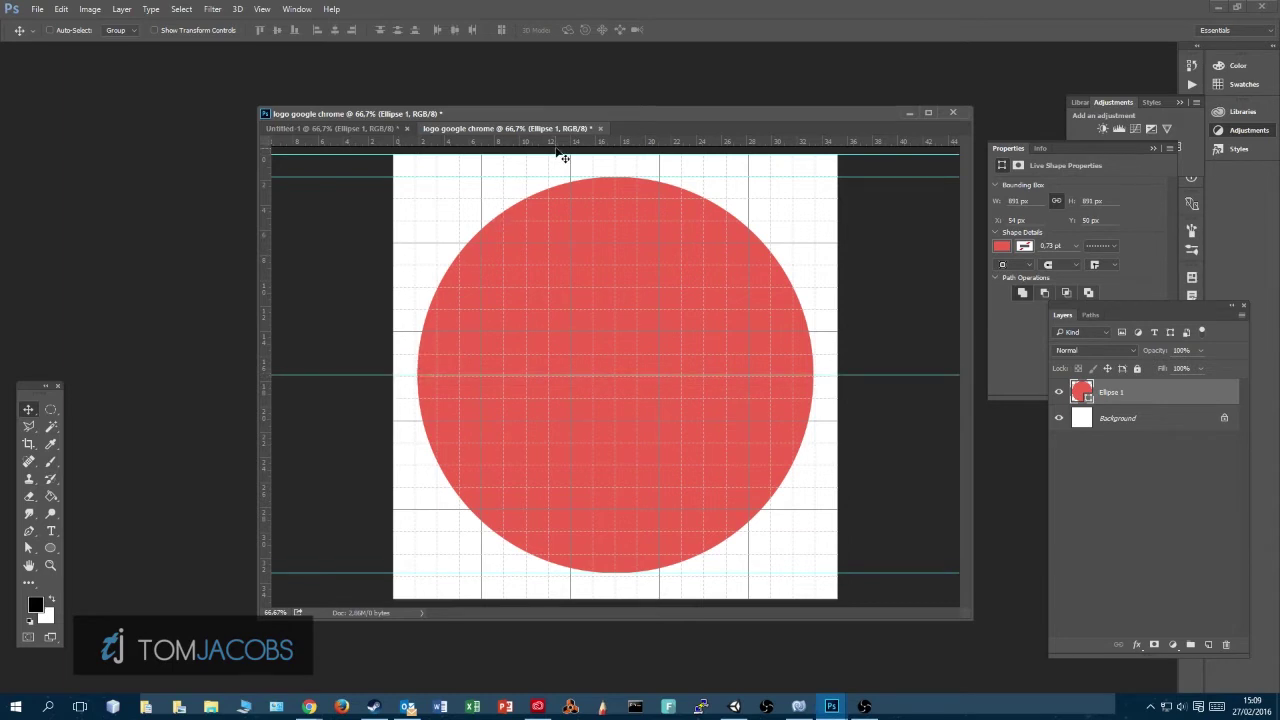
pyautogui.moveTo(563, 158); pyautogui.dragTo(565, 206)
pyautogui.moveTo(265, 313); pyautogui.dragTo(615, 301)
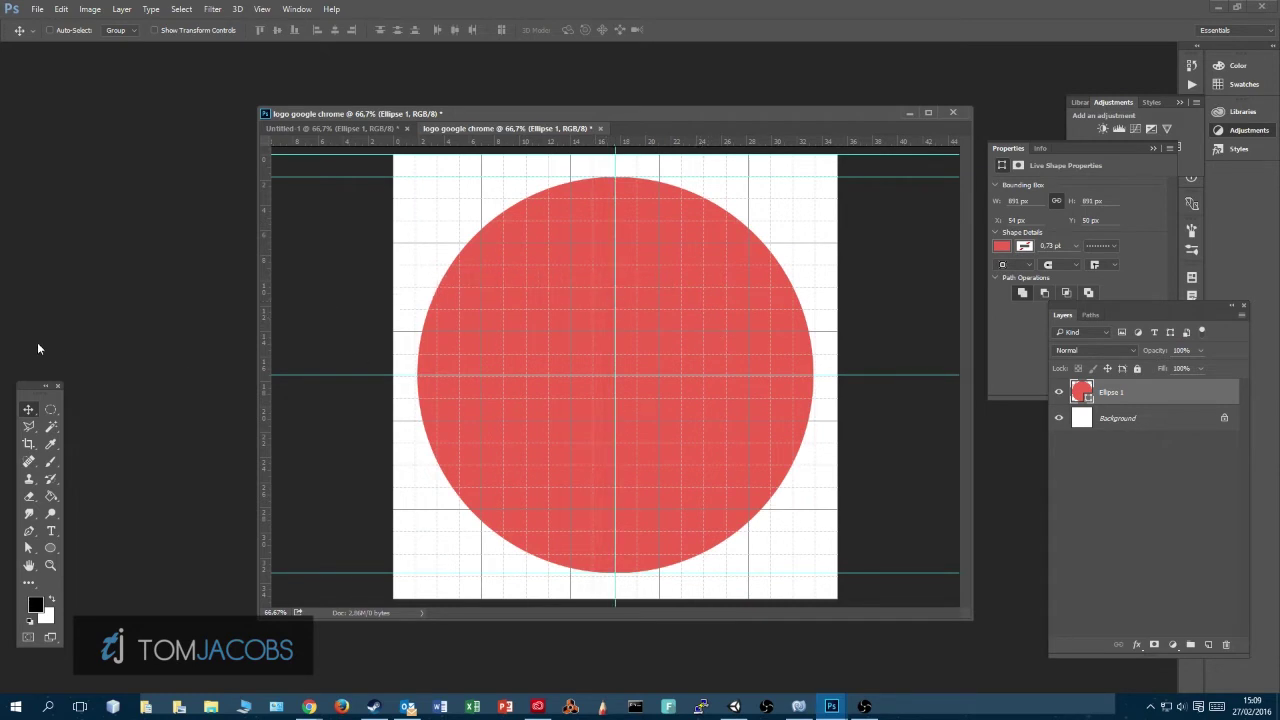
pyautogui.hotkey('alt', 'Tab')
pyautogui.hotkey('alt', 'Tab')
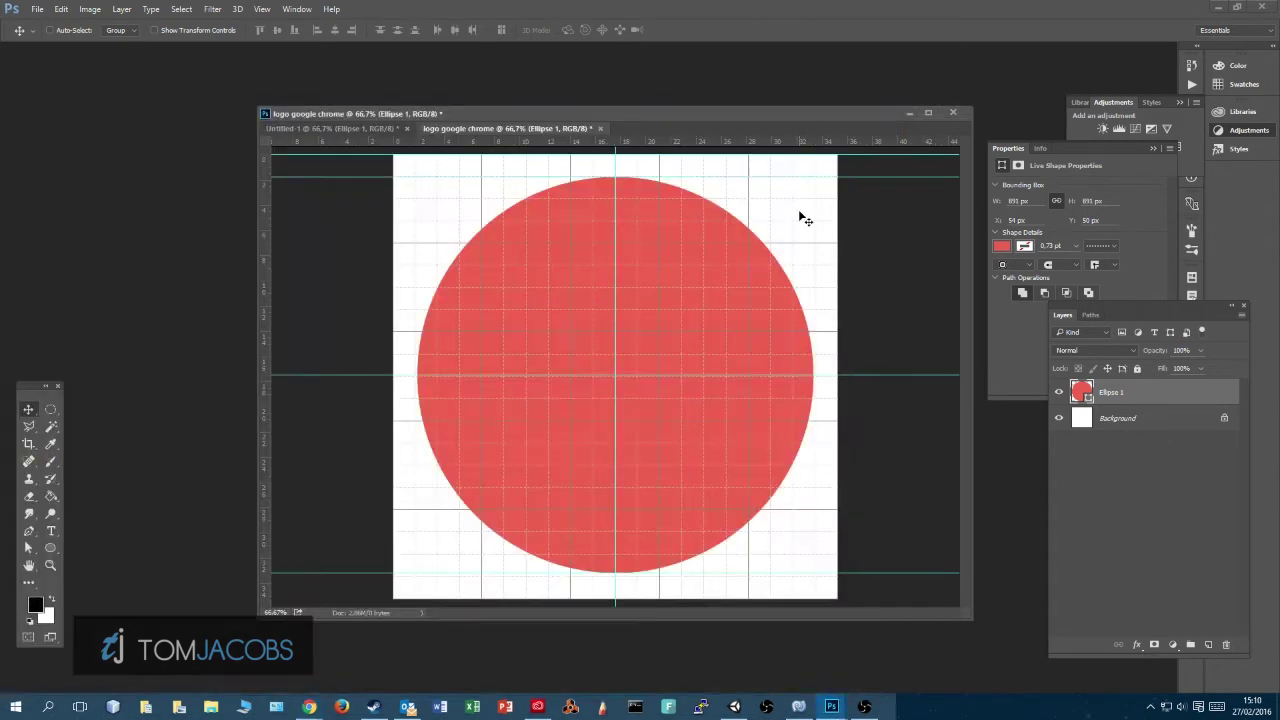
pyautogui.hotkey('ctrl', 't')
pyautogui.press('Escape')
# Step: Duplicate the red circle and scale the copy down to 477 px, centred on the original
pyautogui.hotkey('ctrl', 'j')
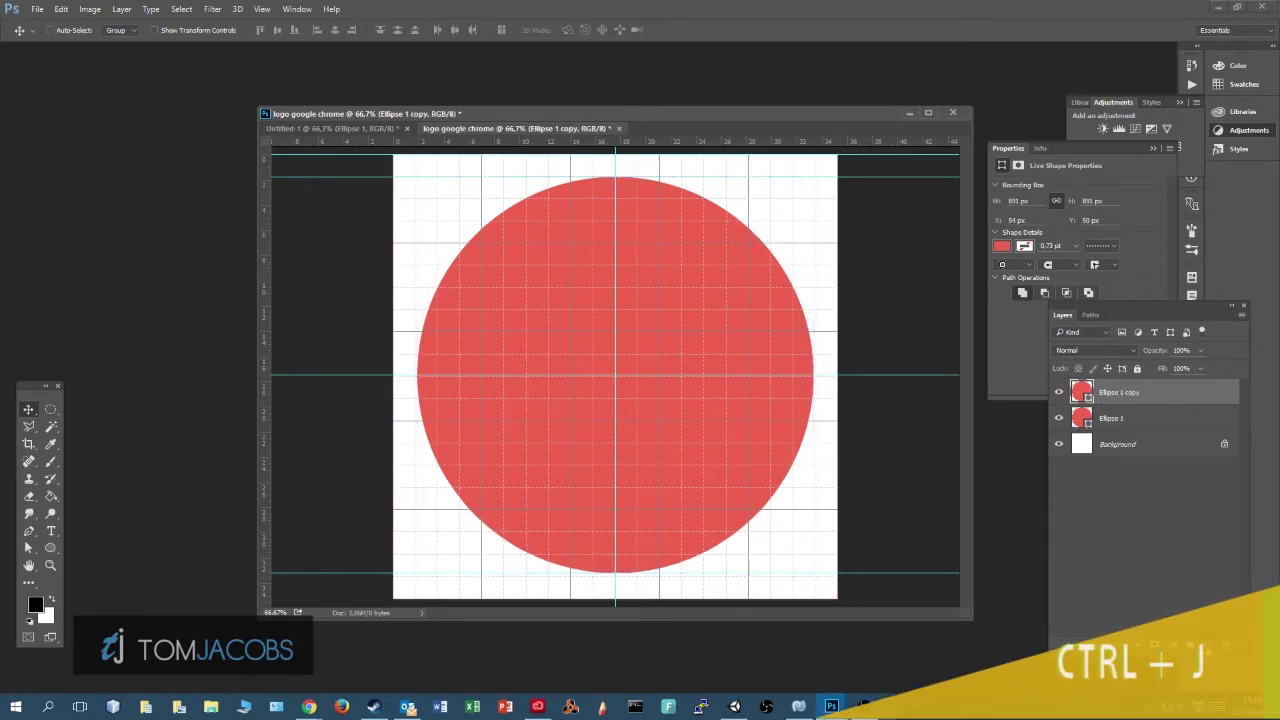
pyautogui.click(1111, 419)
pyautogui.hotkey('ctrl', 'j')
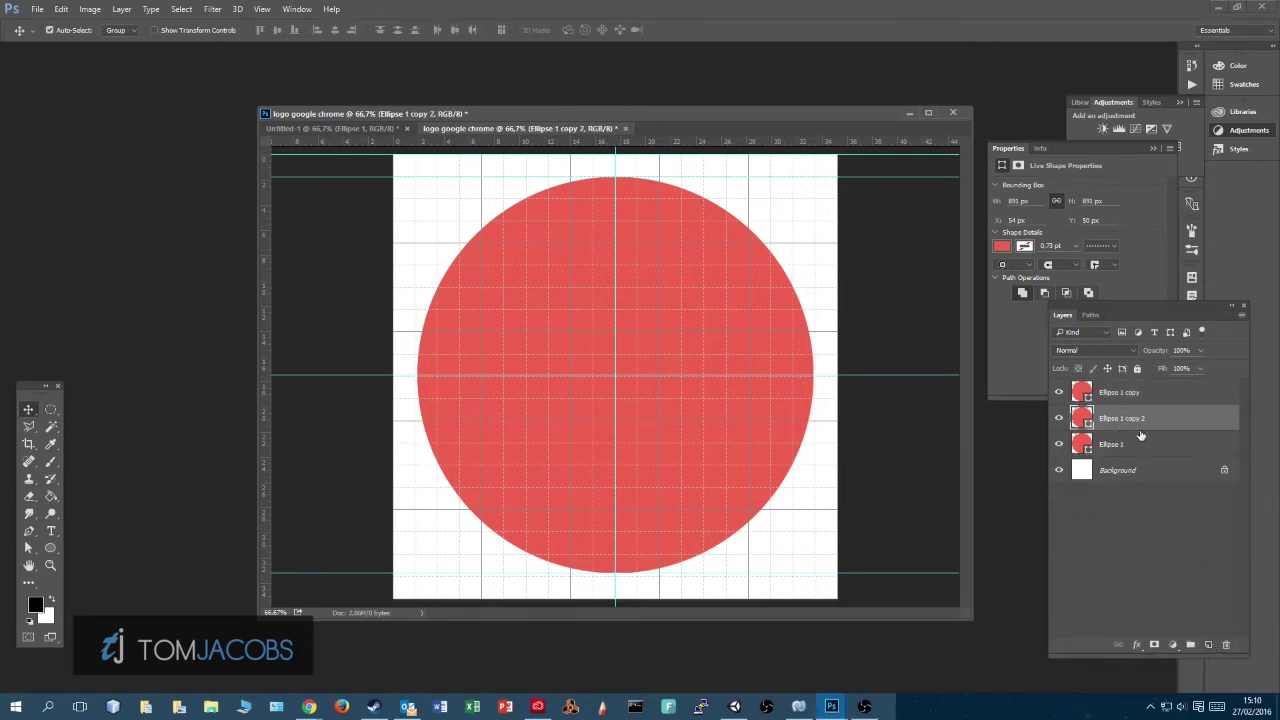
pyautogui.hotkey('ctrl', 'z')
pyautogui.hotkey('ctrl', 't')
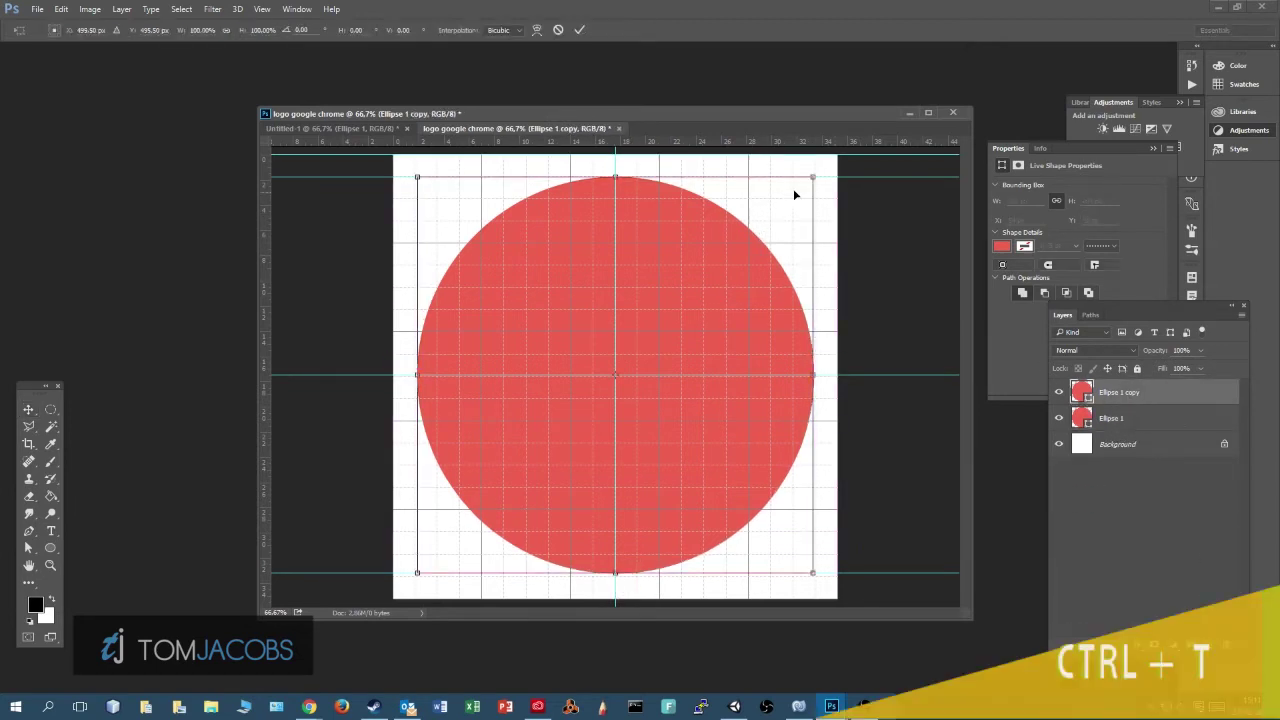
pyautogui.moveTo(811, 177); pyautogui.dragTo(611, 391)
pyautogui.press('Return')
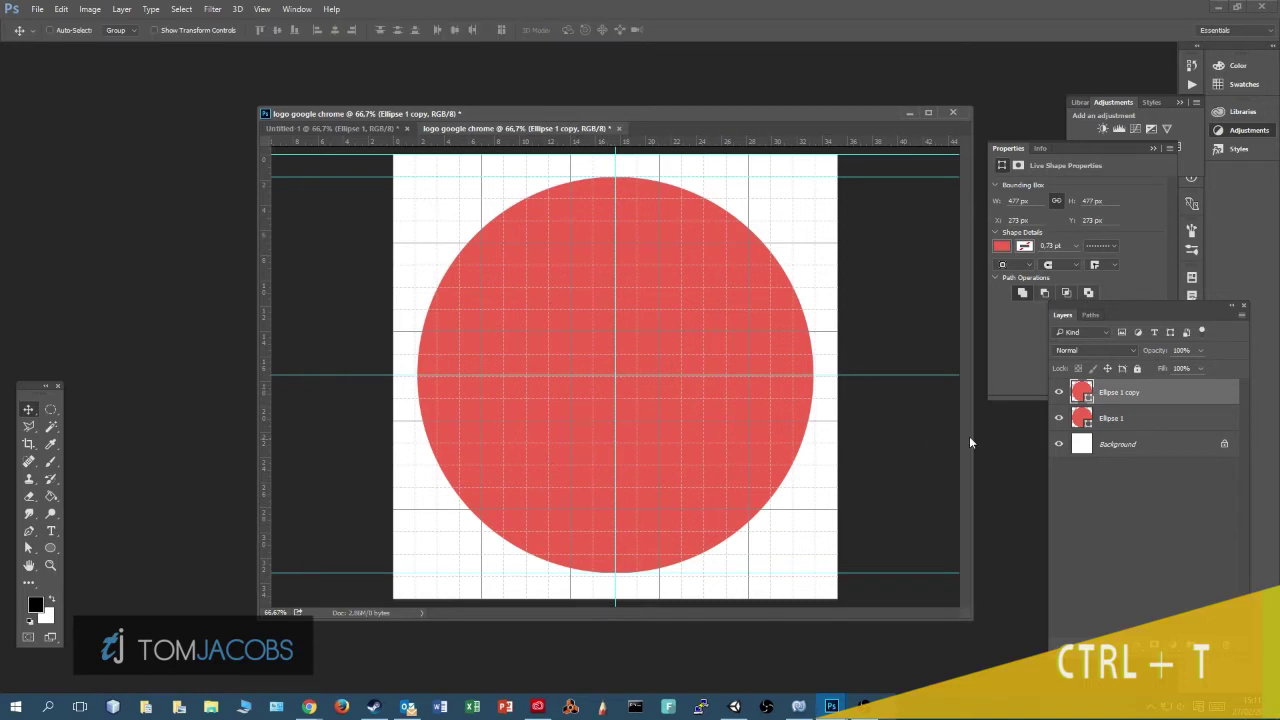
# Step: Fill the Ellipse 1 copy with blue 64a3d6 copied from the Chrome colour-picker extension
pyautogui.doubleClick(1082, 391)
pyautogui.click(910, 433)
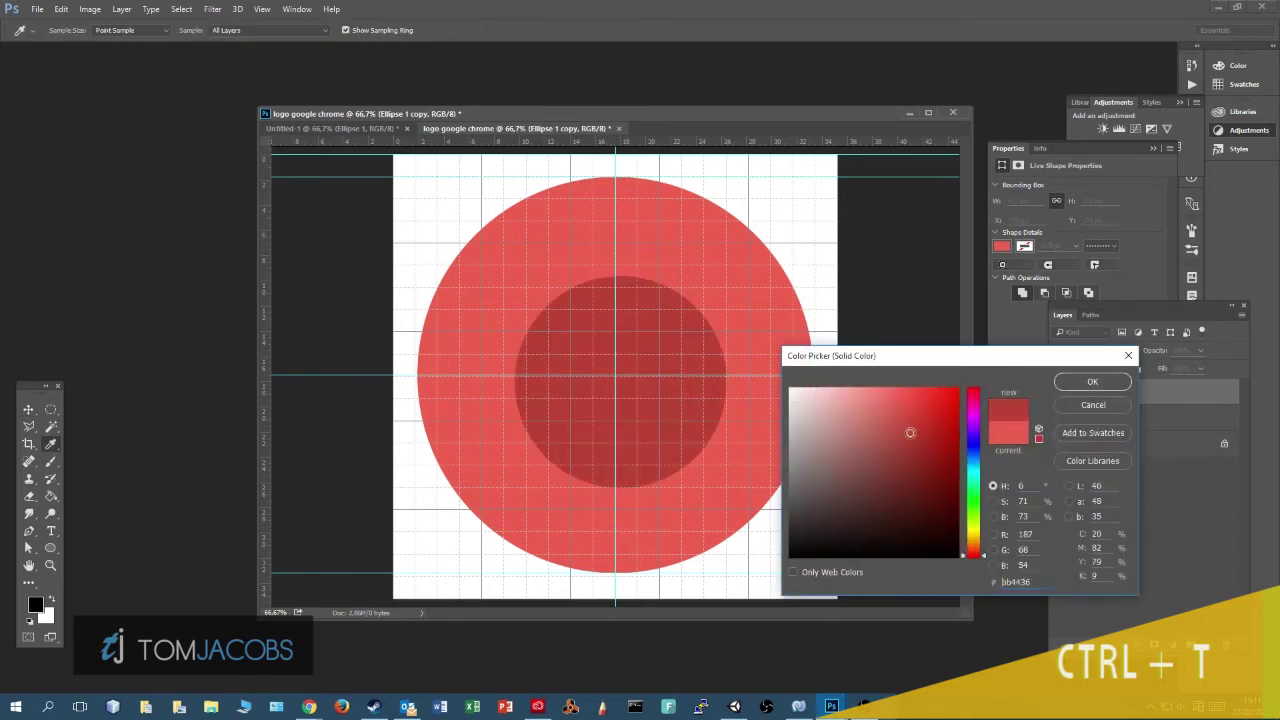
pyautogui.click(909, 462)
pyautogui.click(357, 206)
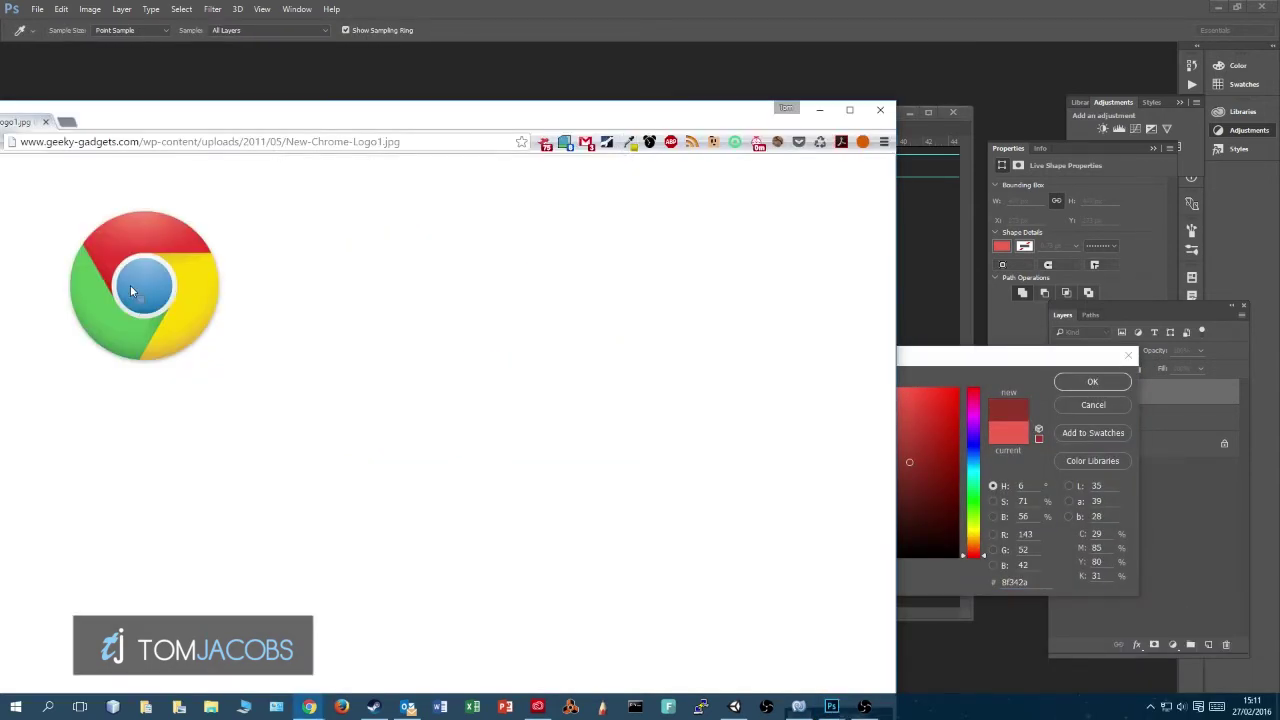
pyautogui.click(629, 141)
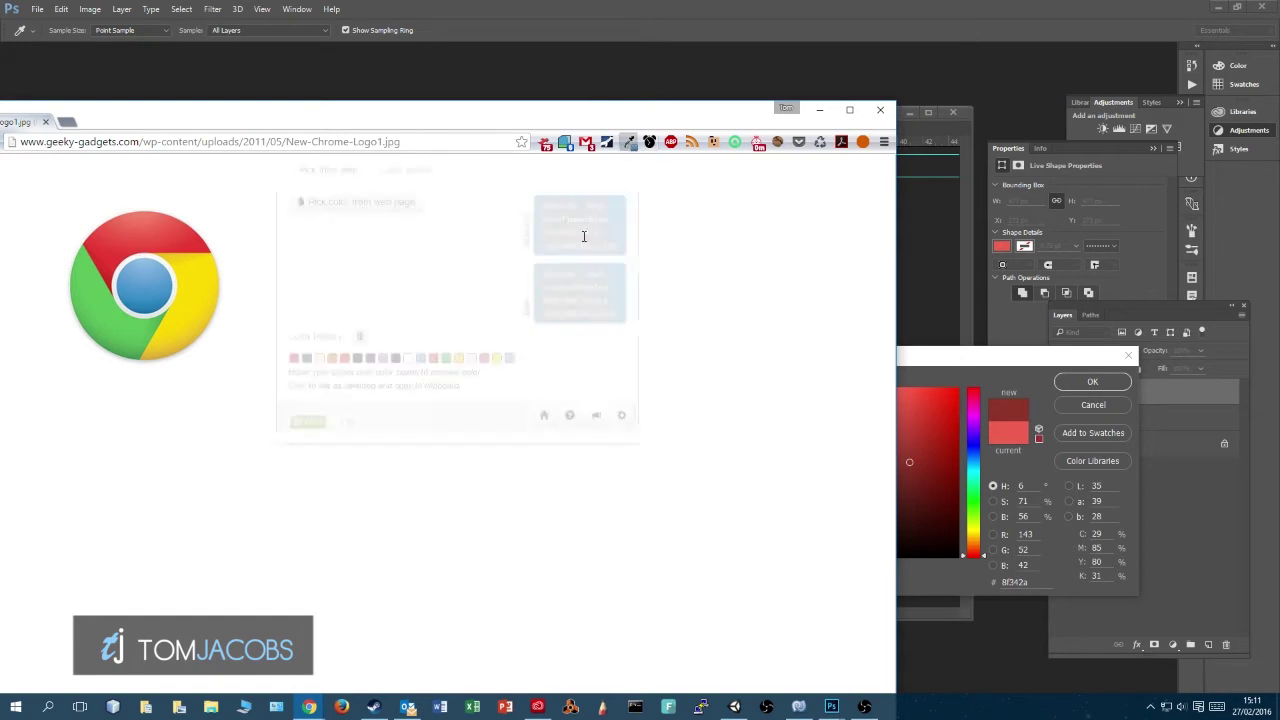
pyautogui.doubleClick(561, 207)
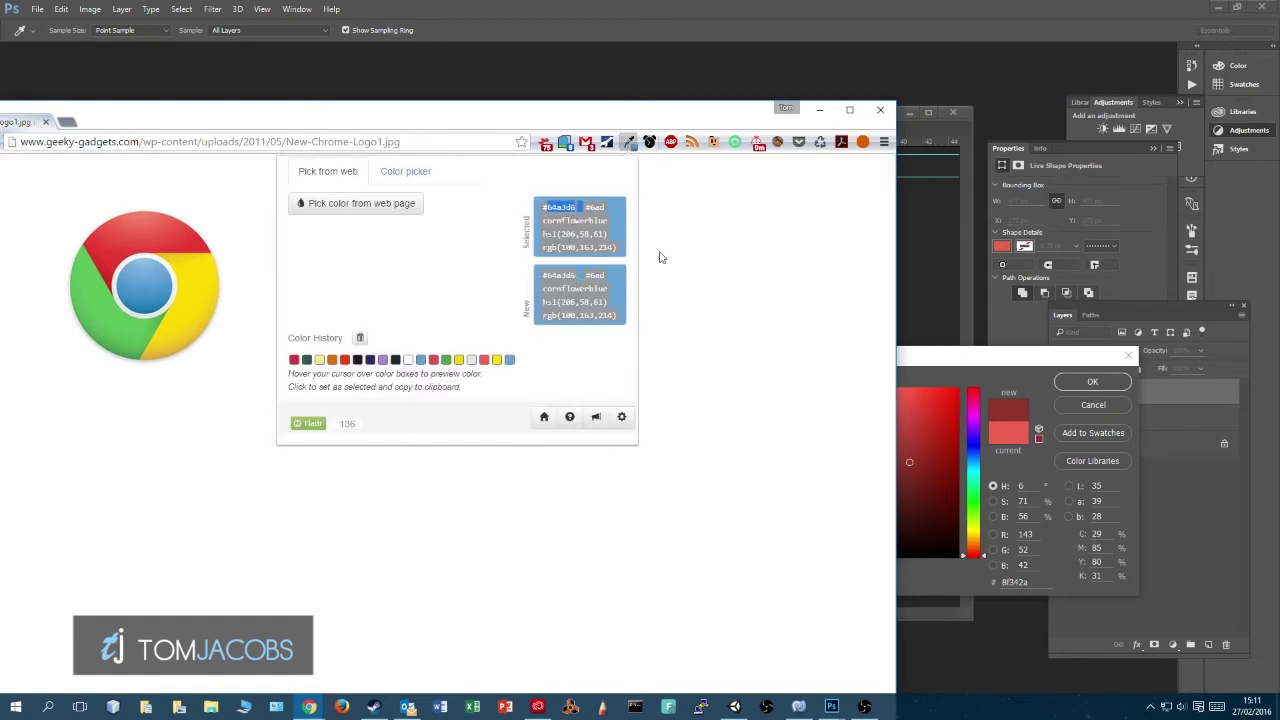
pyautogui.click(1008, 381)
pyautogui.hotkey('ctrl', 'v')
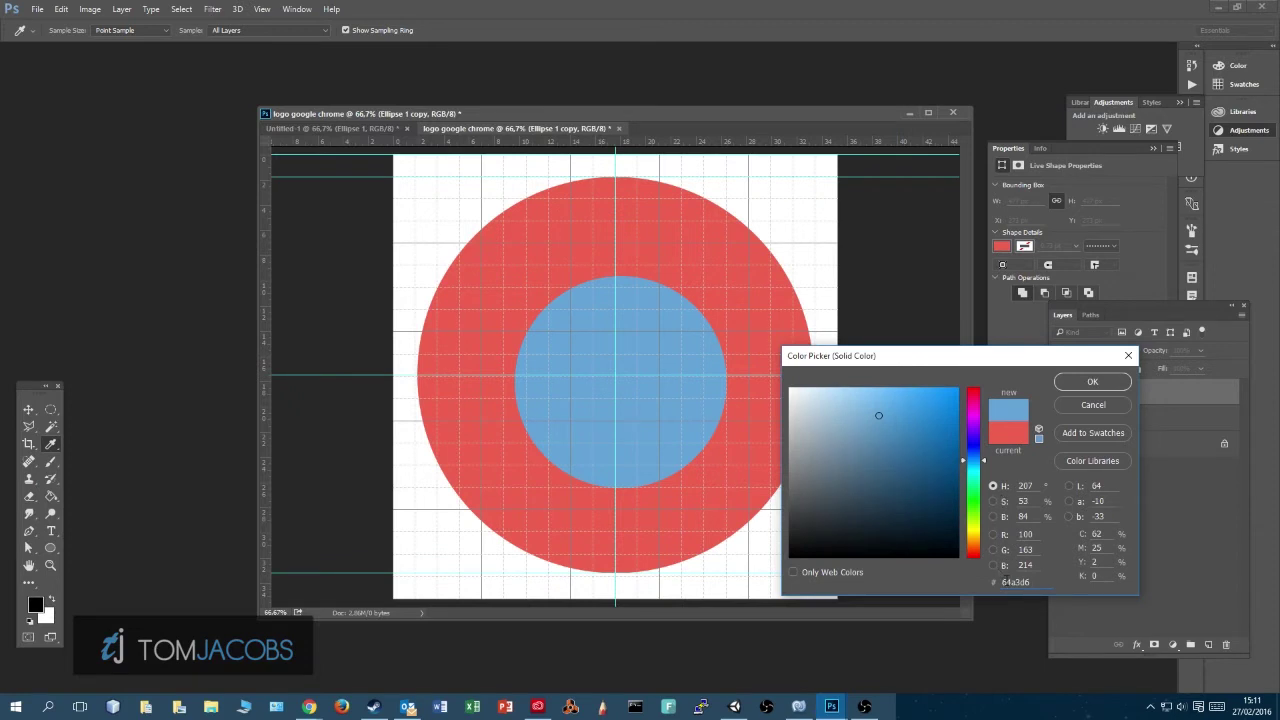
pyautogui.press('Return')
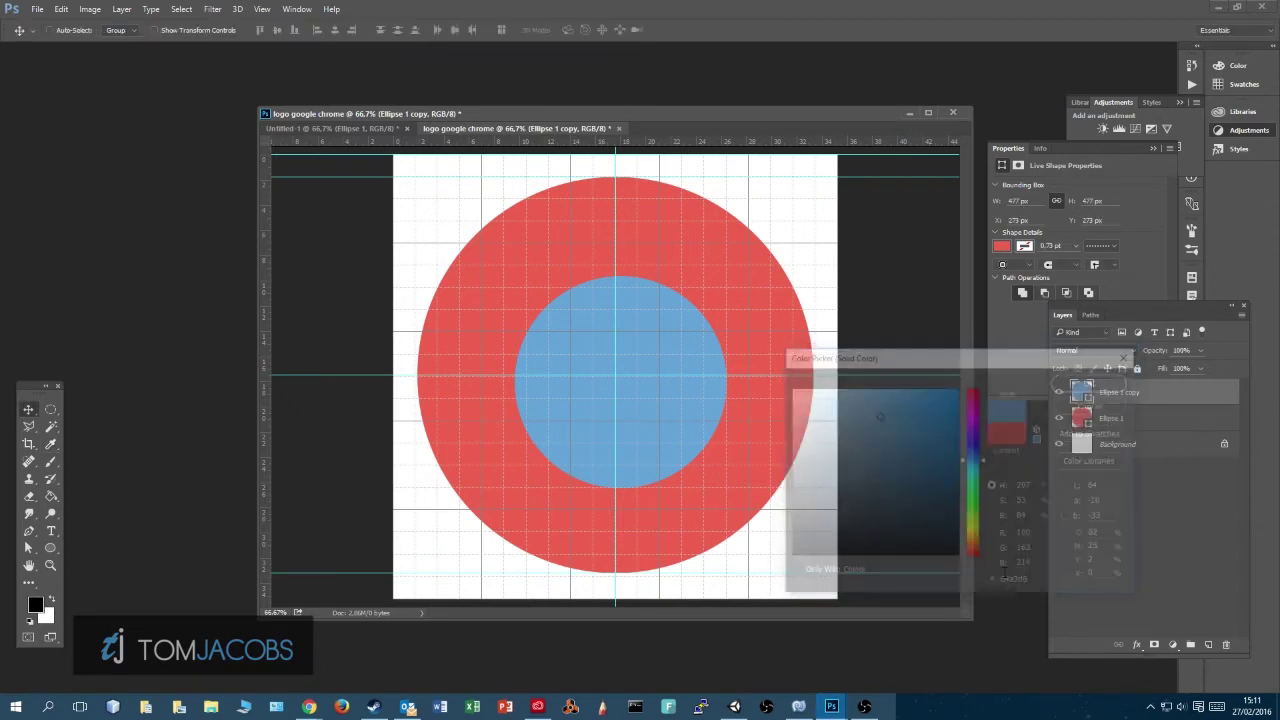
# Step: Shrink the blue circle to 77.57% and recentre it on the guides
pyautogui.hotkey('ctrl', 't')
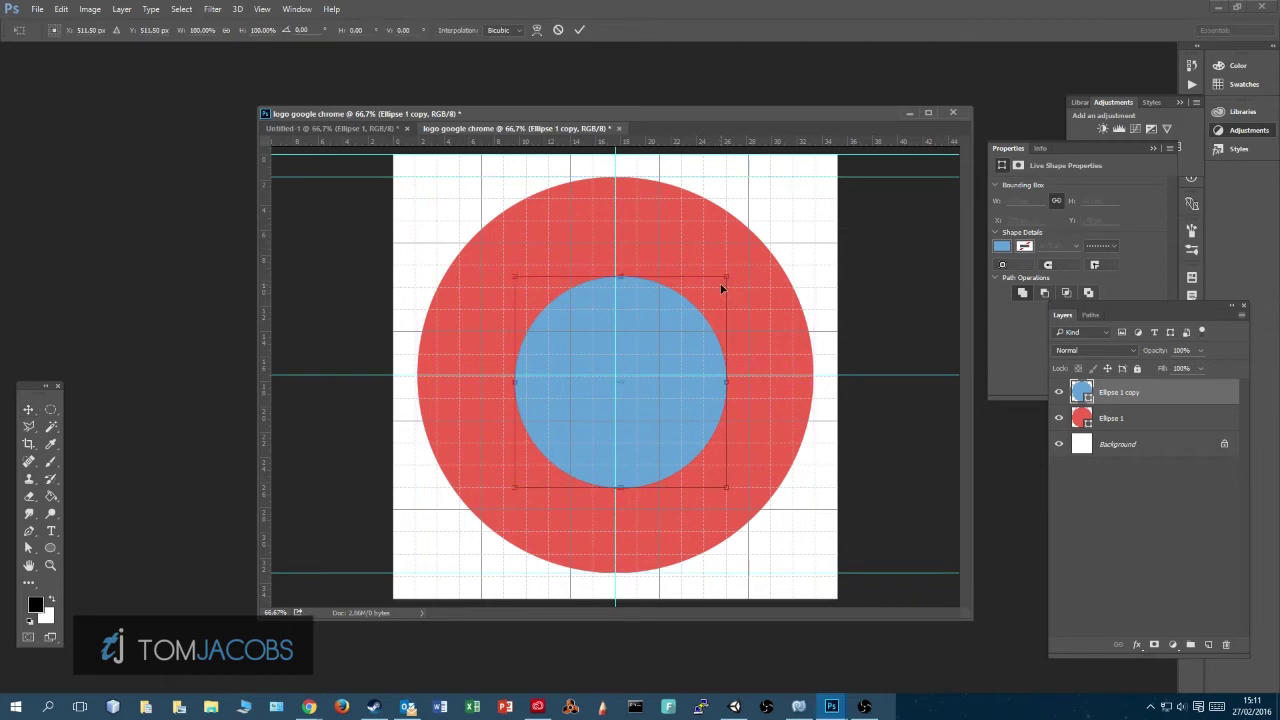
pyautogui.moveTo(726, 278); pyautogui.dragTo(678, 324)
pyautogui.moveTo(625, 410); pyautogui.dragTo(641, 380)
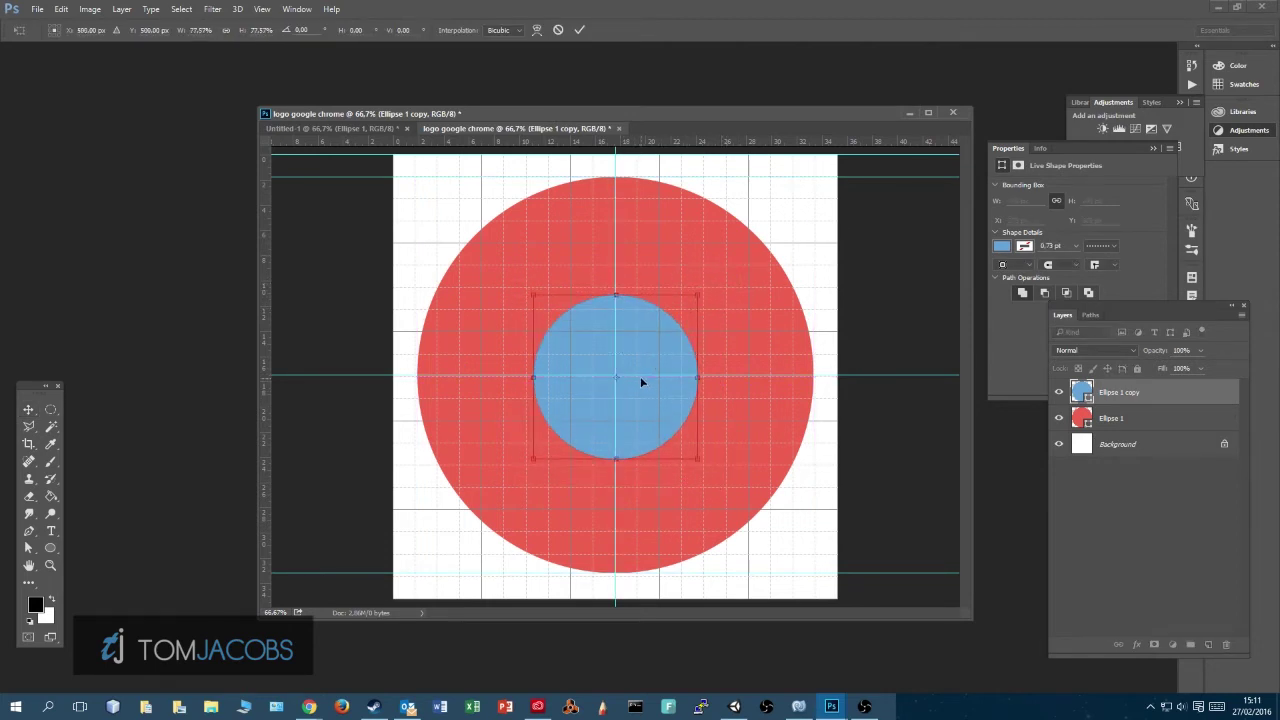
pyautogui.press('Return')
pyautogui.rightClick(1128, 400)
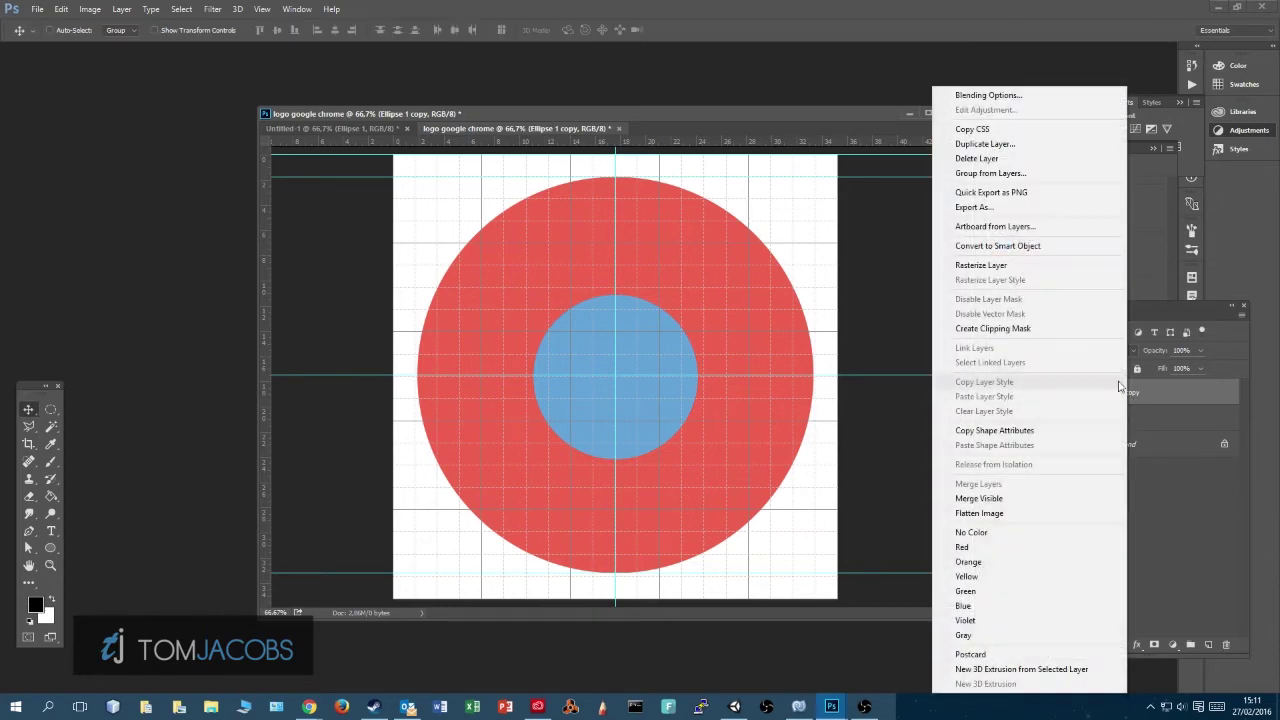
# Step: Add a 40 px light-gray e5e5e5 outside stroke around the blue circle
pyautogui.click(1056, 97)
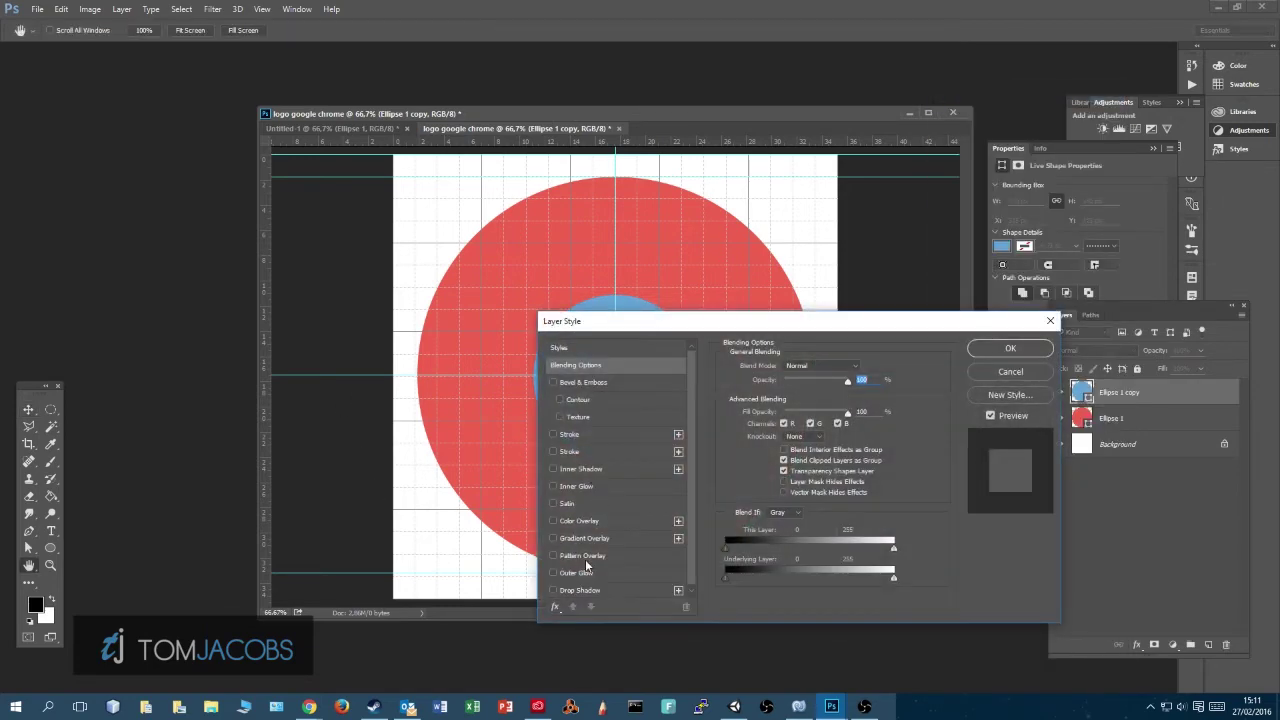
pyautogui.click(572, 434)
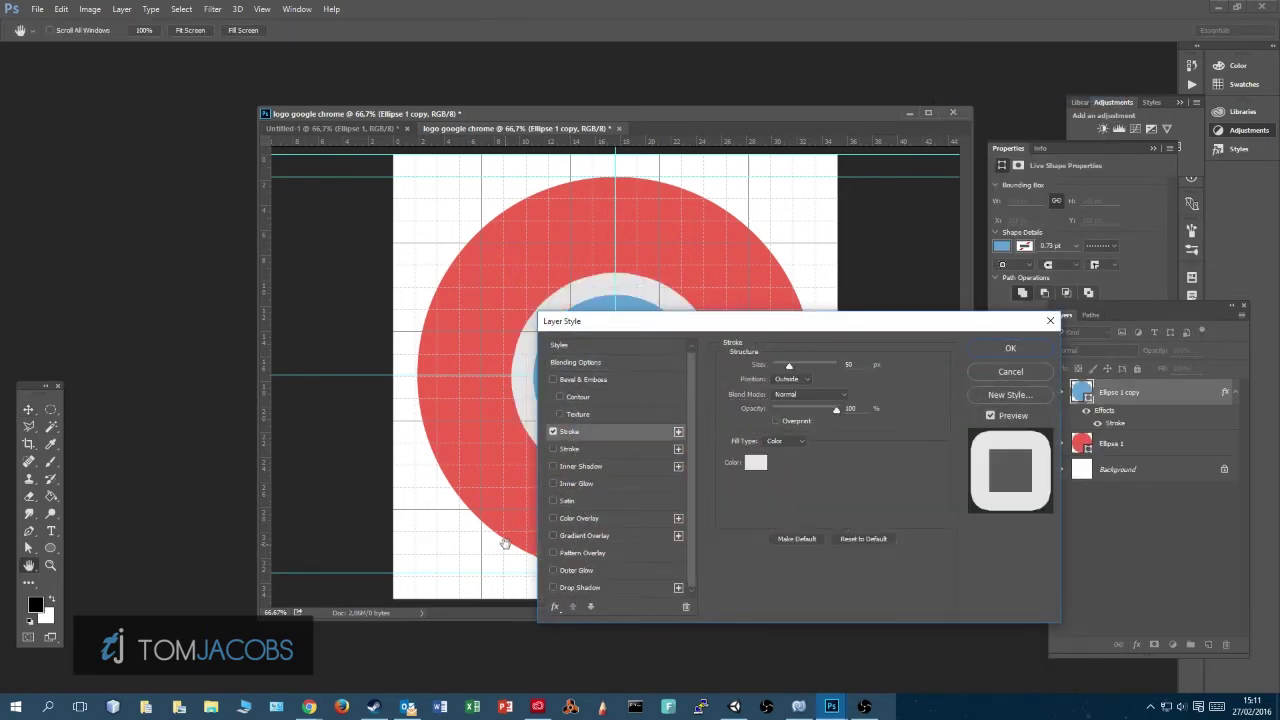
pyautogui.click(752, 463)
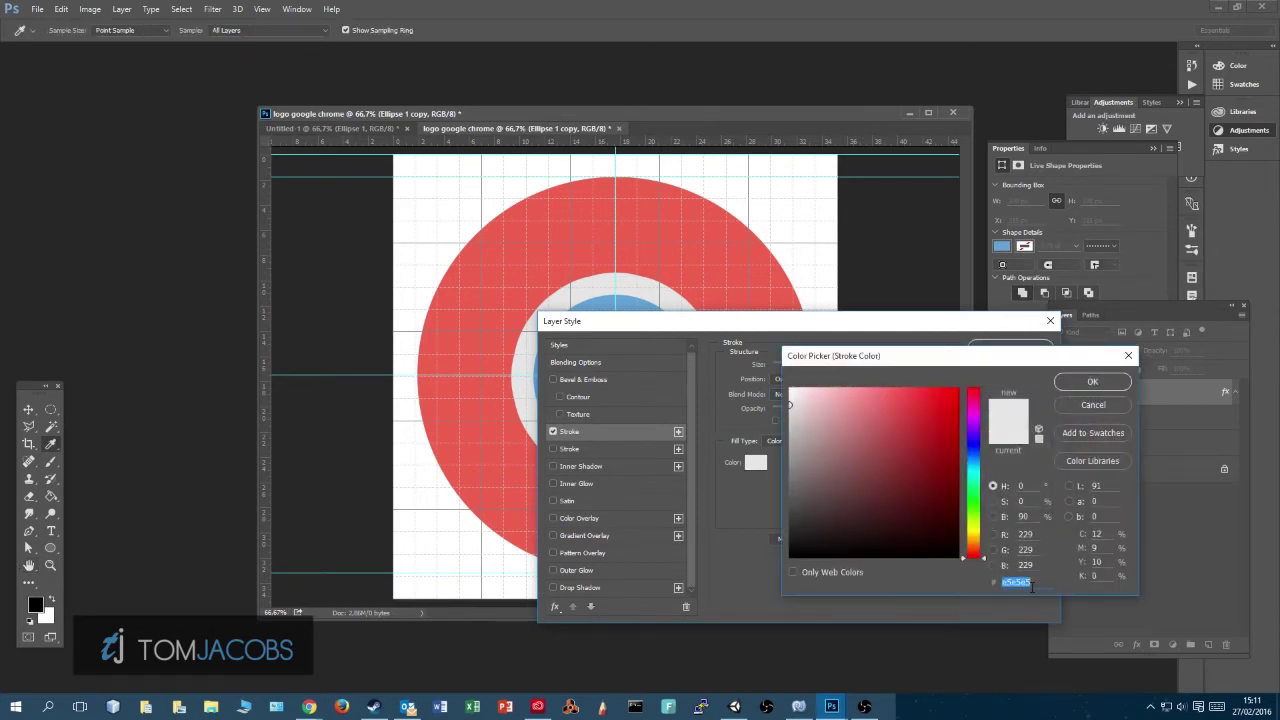
pyautogui.press('Return')
pyautogui.moveTo(800, 327); pyautogui.dragTo(802, 400)
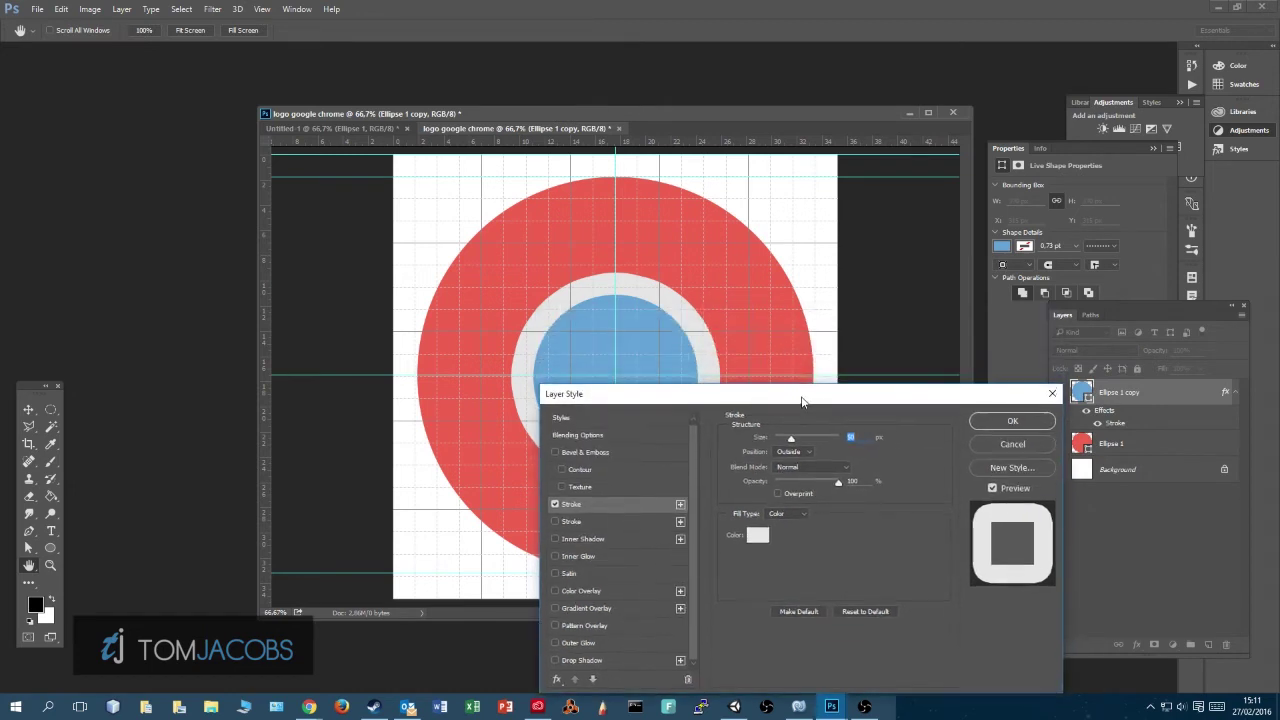
pyautogui.write('40')
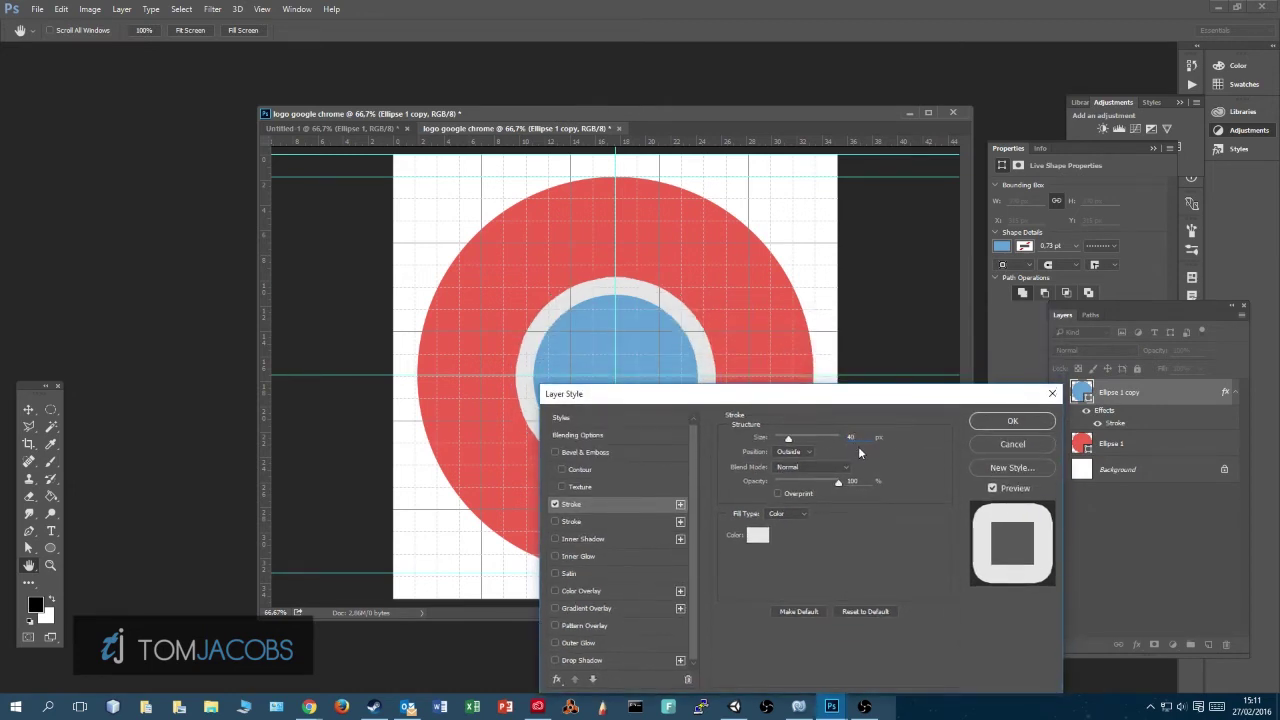